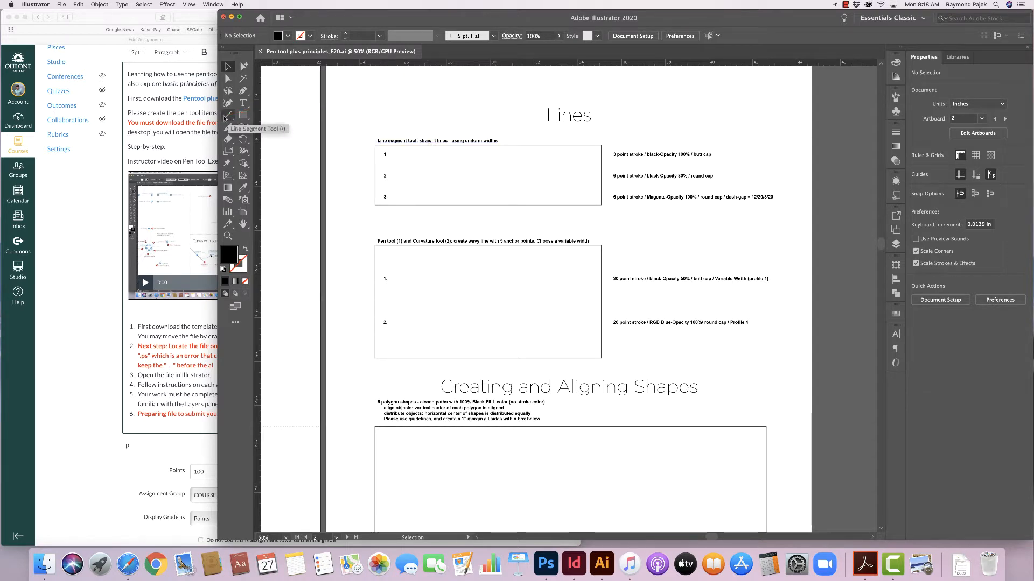
- Draw a horizontal line with the Line Segment tool across the first row of the Lines box
left_click(226, 116)
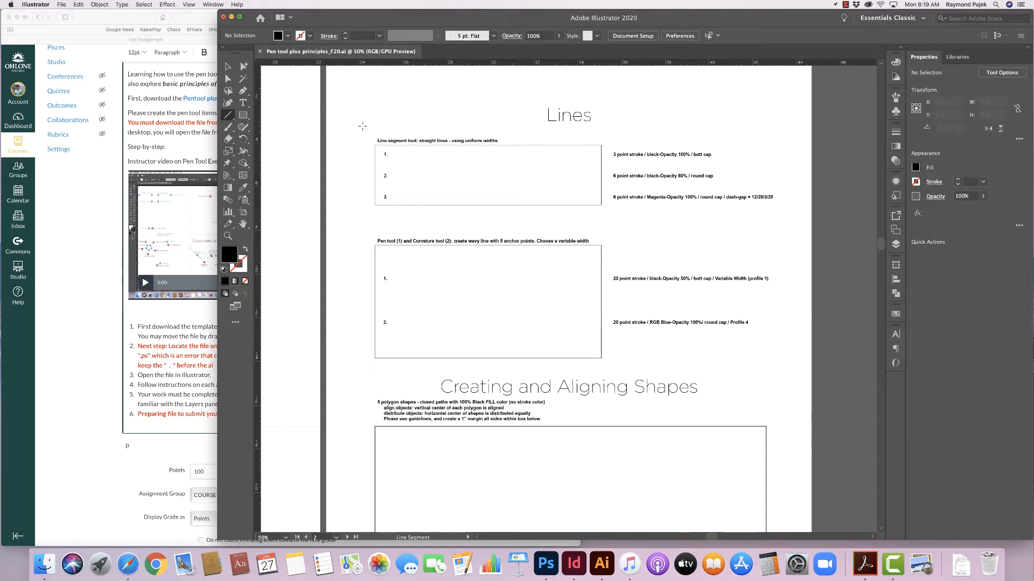
left_click_drag(389, 156, 401, 156)
left_click_drag(401, 156, 583, 162)
left_click_drag(487, 175, 535, 175)
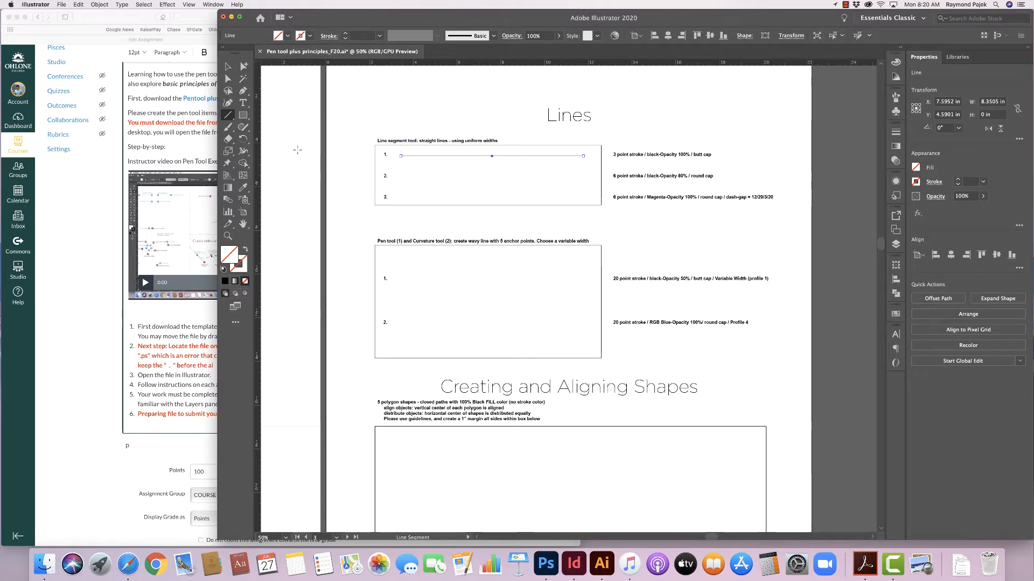
- Set the line's stroke colour to black
left_click(303, 36)
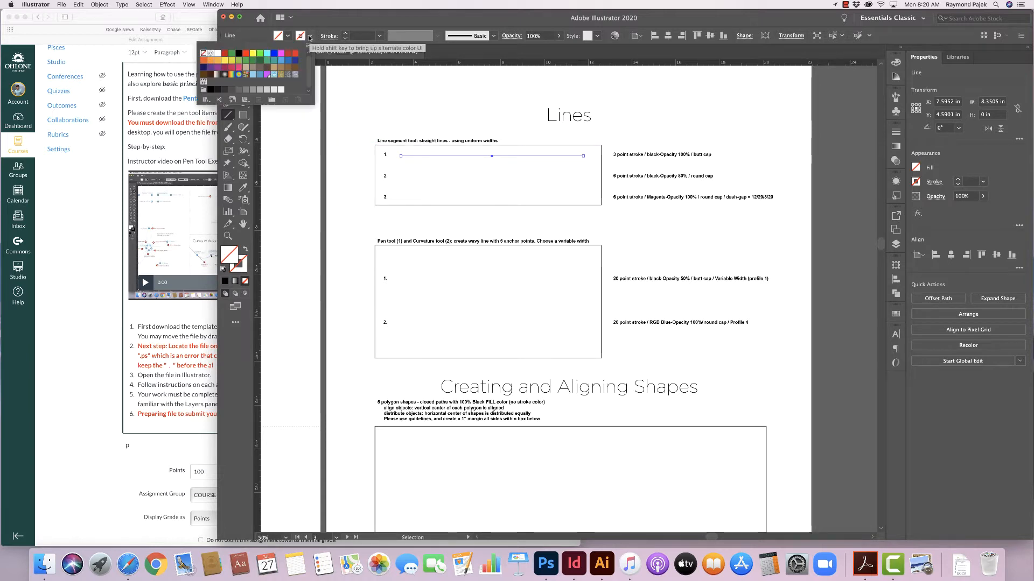
left_click(238, 55)
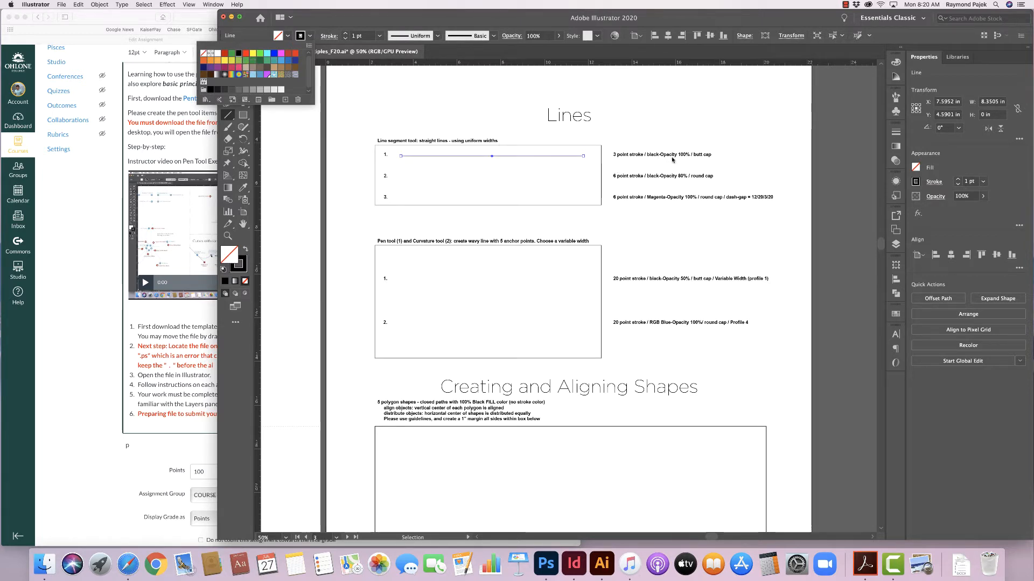
left_click(244, 271)
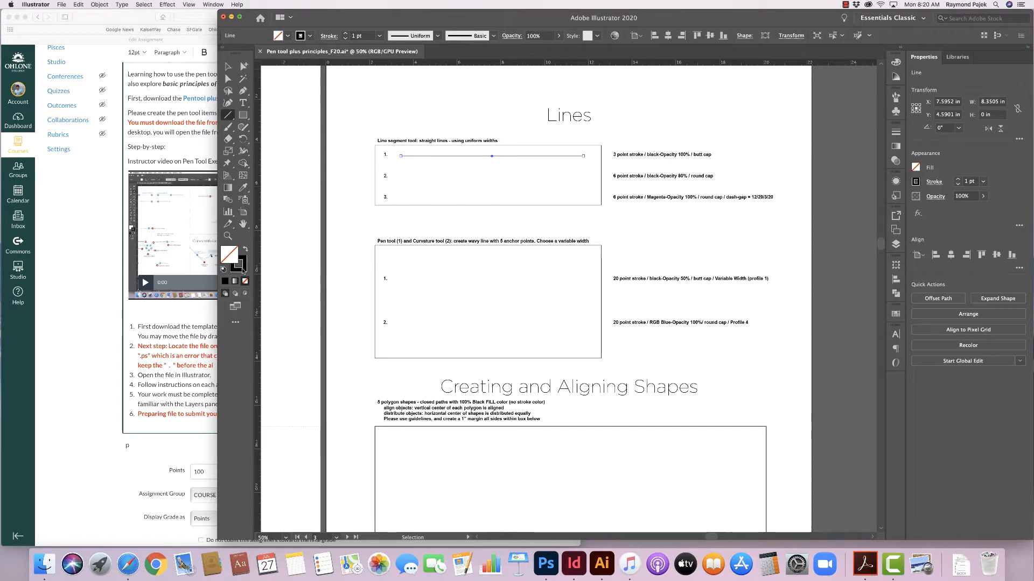
left_click(244, 272)
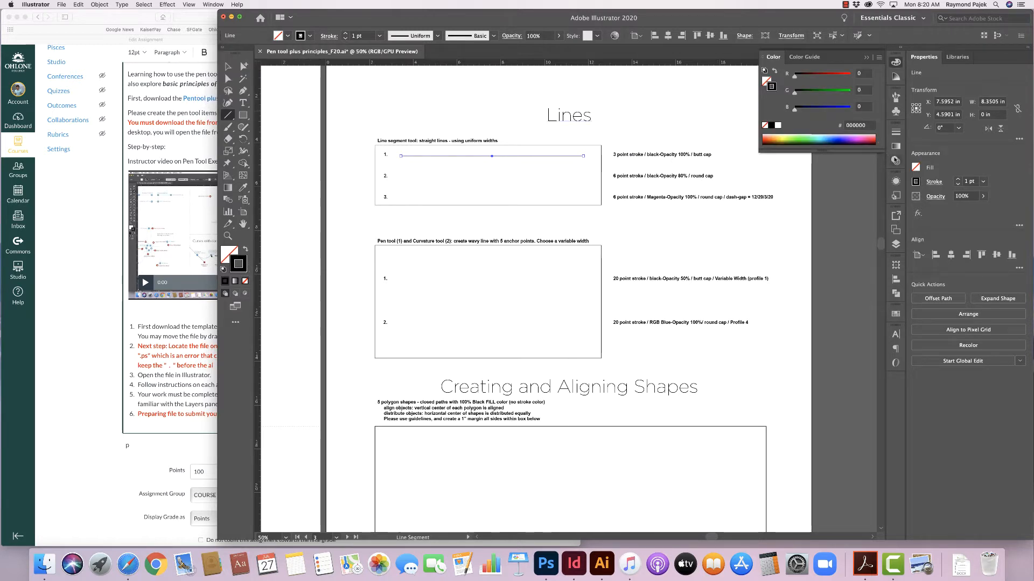
- Open the Appearance panel and inspect the stroke's opacity settings before closing it
left_click(895, 182)
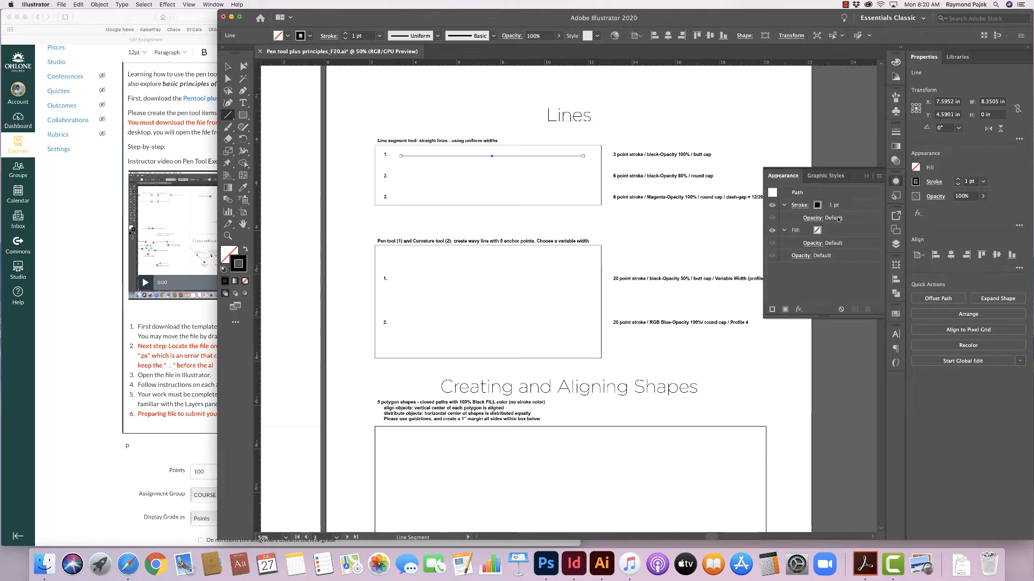
left_click(820, 218)
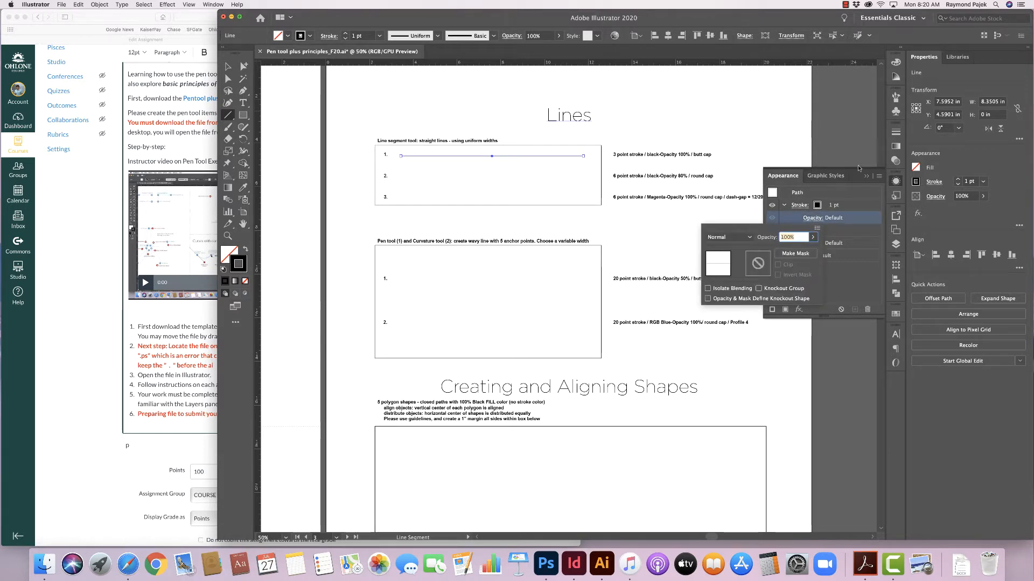
left_click(865, 178)
left_click(865, 177)
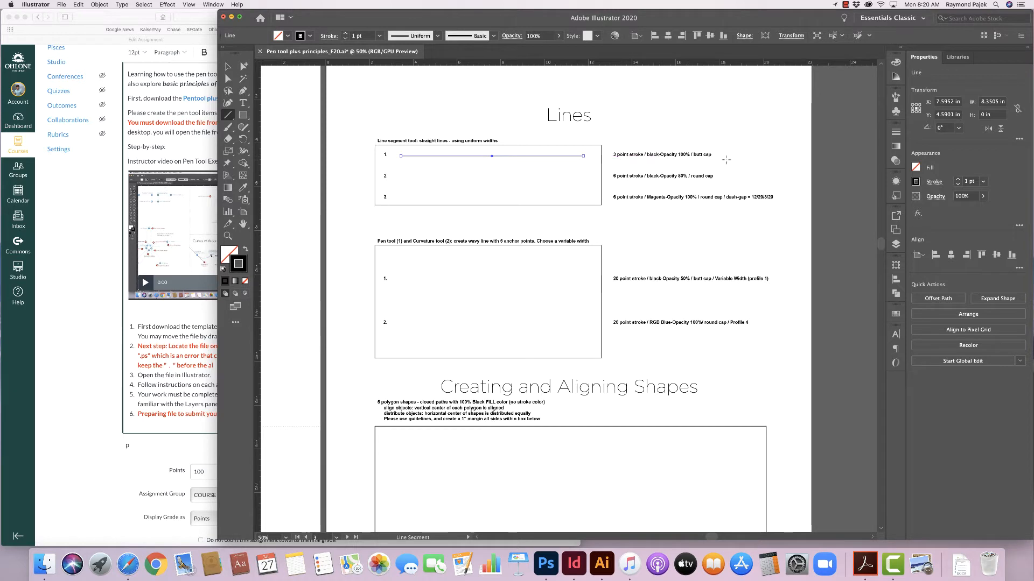
- Show the full Stroke panel options and set the line's stroke weight to 3 pt
left_click(895, 133)
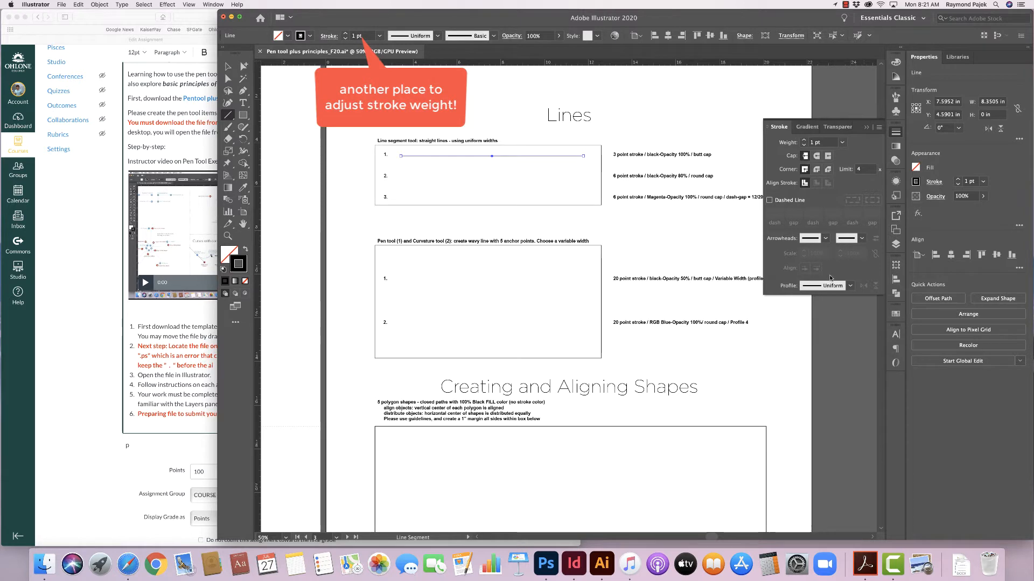
left_click(894, 130)
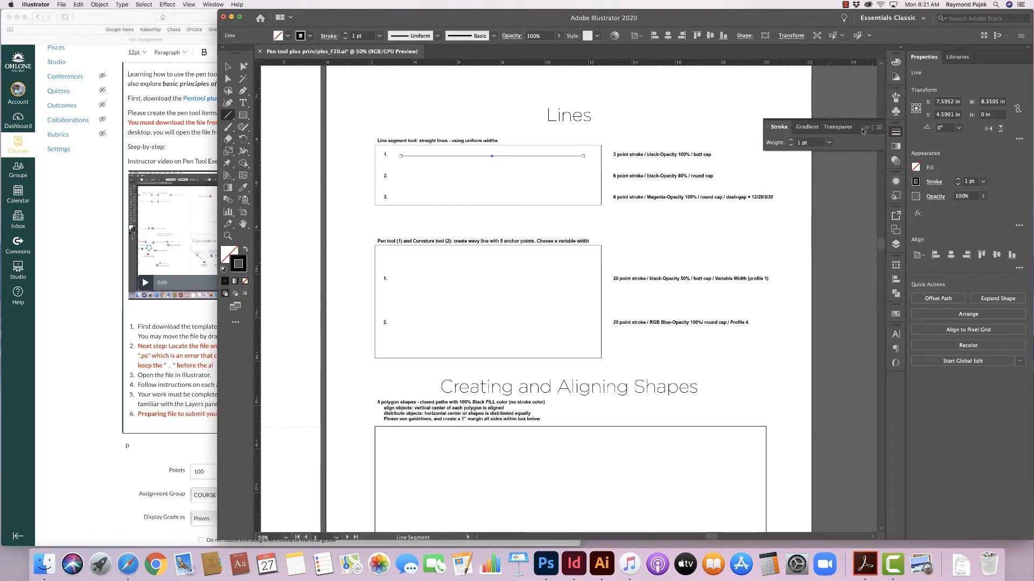
left_click(878, 128)
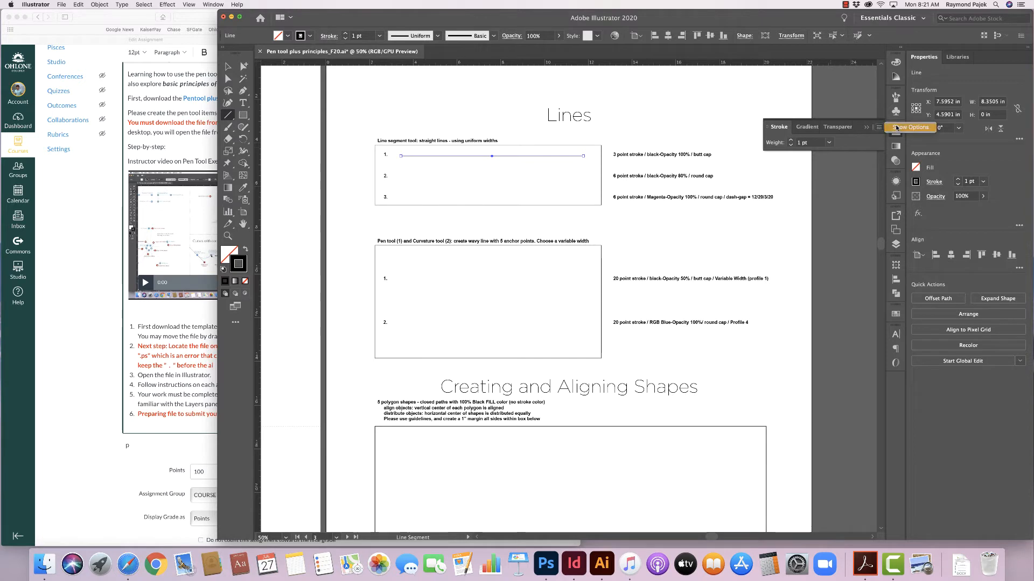
left_click(907, 129)
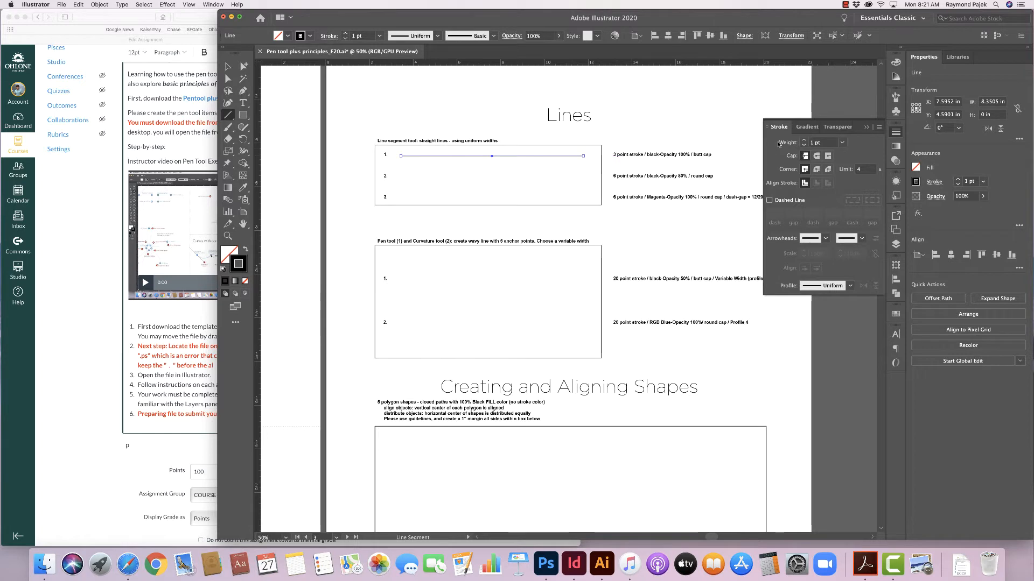
left_click(841, 142)
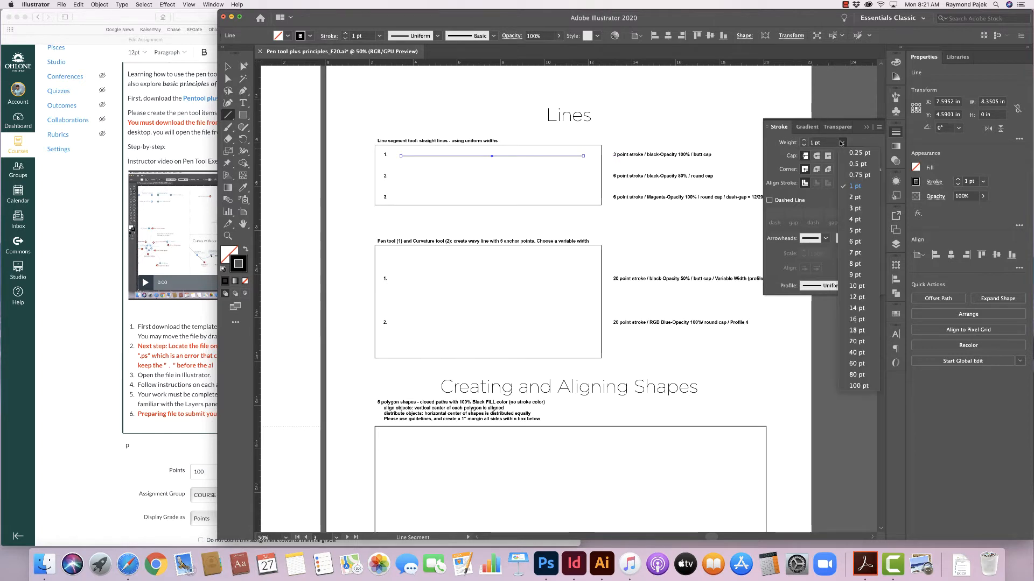
left_click(854, 209)
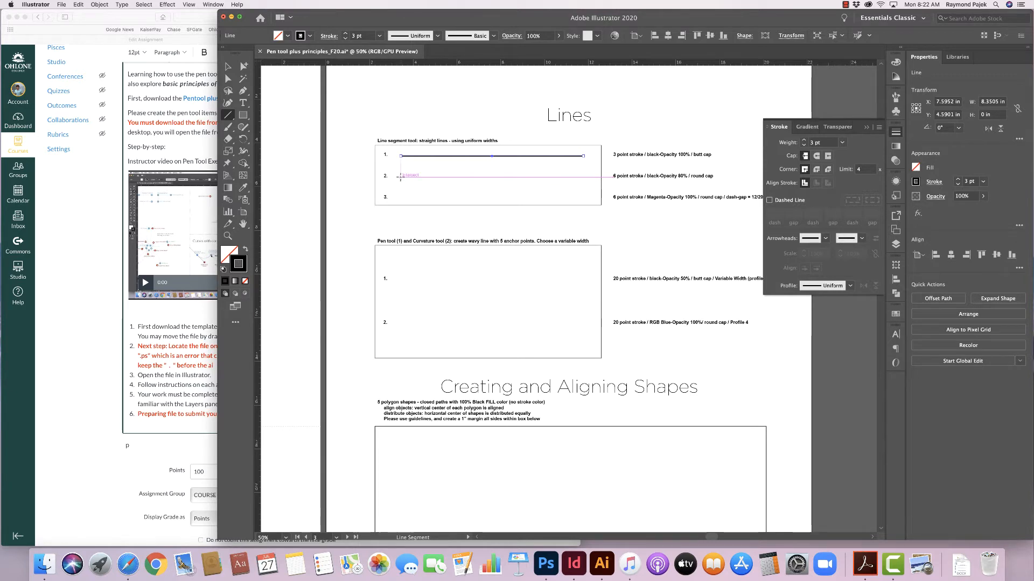
- Turn on Smart Guides and draw a second horizontal line across the second row
left_click(187, 5)
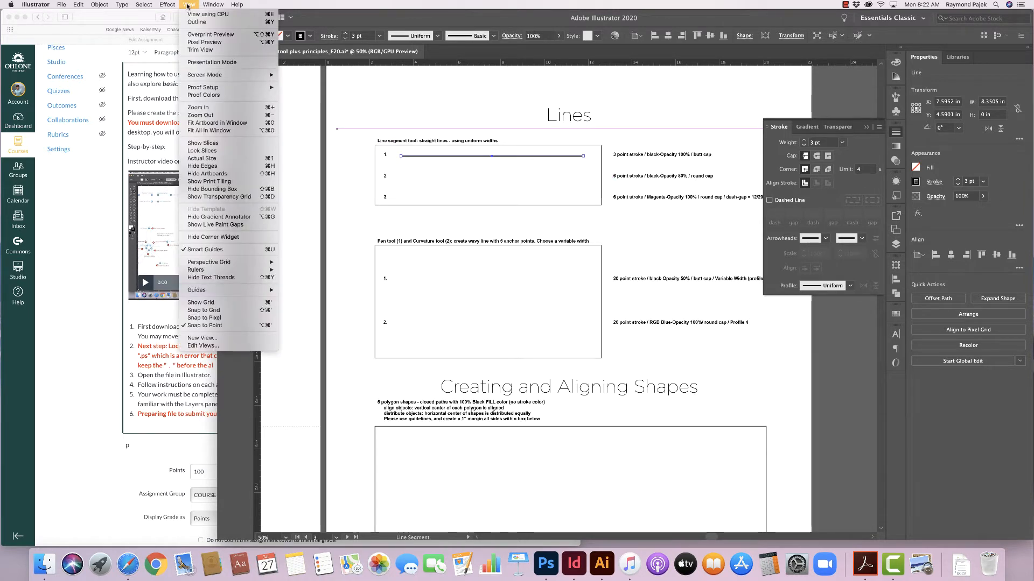
left_click(185, 251)
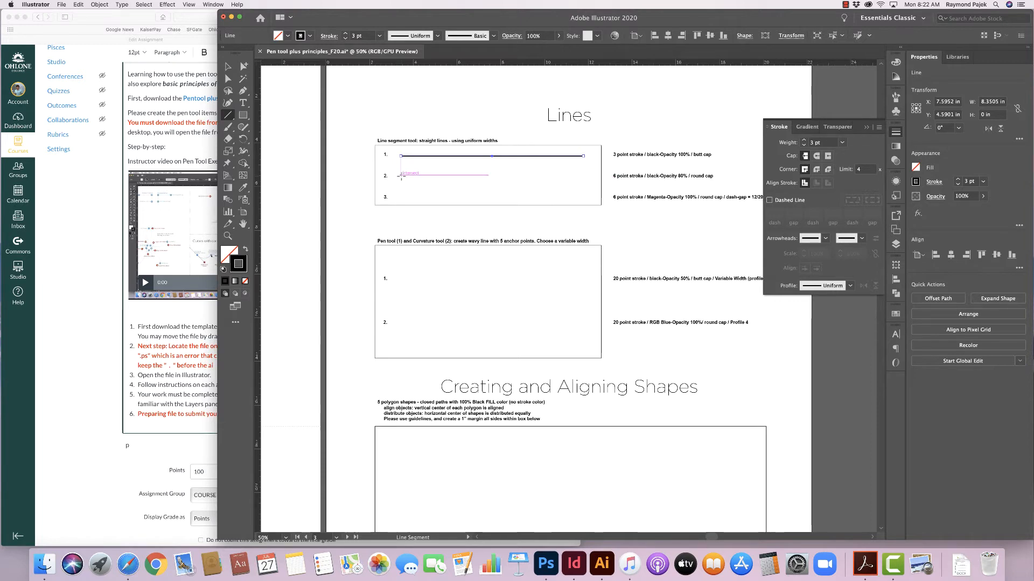
left_click_drag(401, 176, 583, 177)
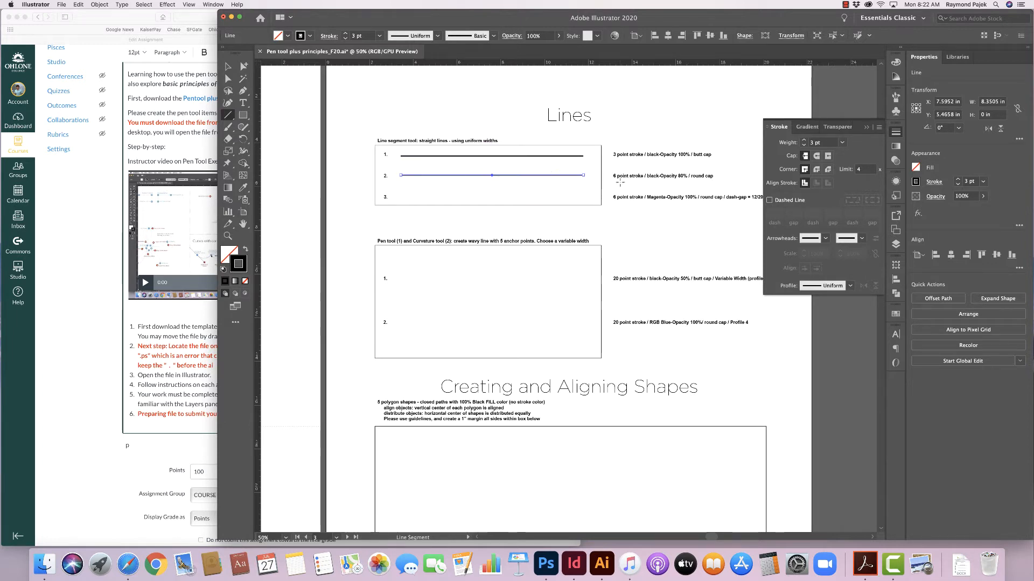
- Set the second line's stroke weight to 6 pt with a round cap
left_click(804, 141)
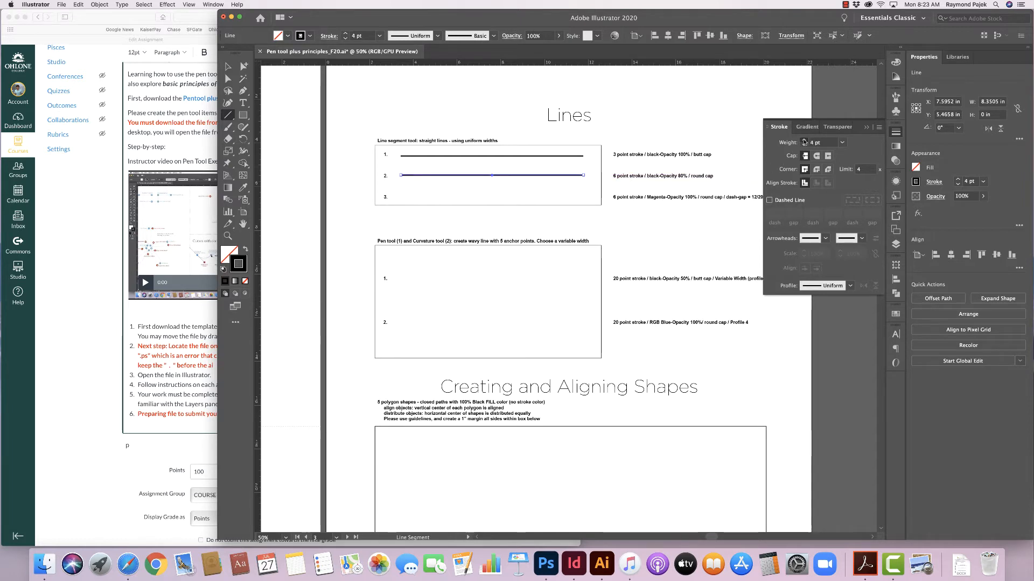
left_click(804, 141)
left_click(804, 141)
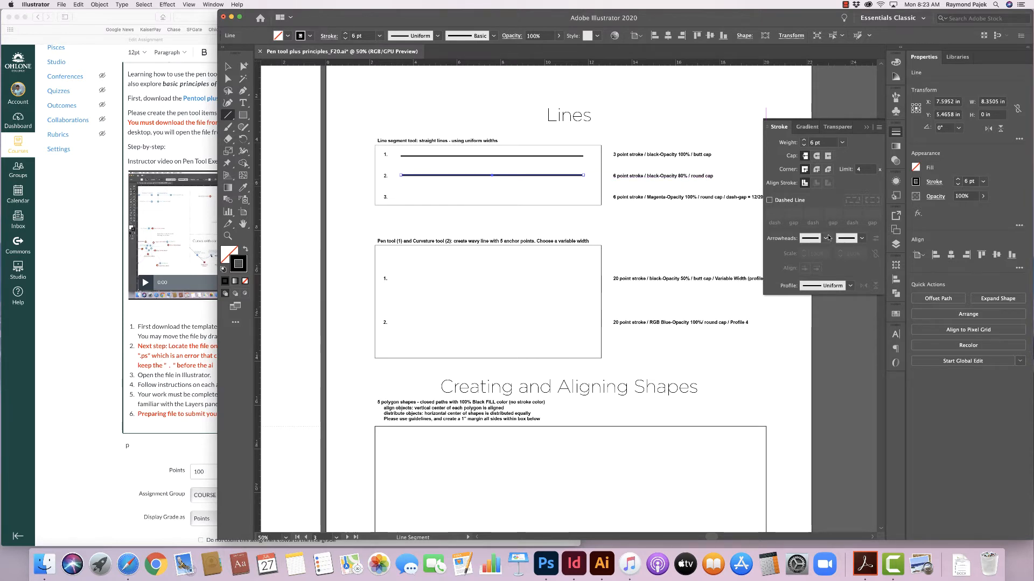
left_click(816, 159)
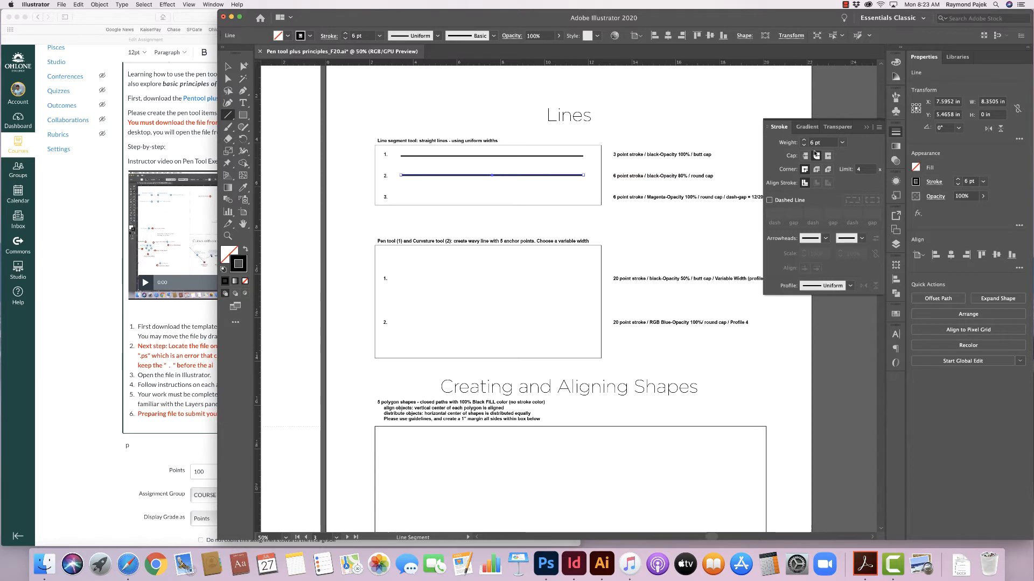
- Set the second line's stroke opacity to 80% in the Appearance panel
left_click(896, 183)
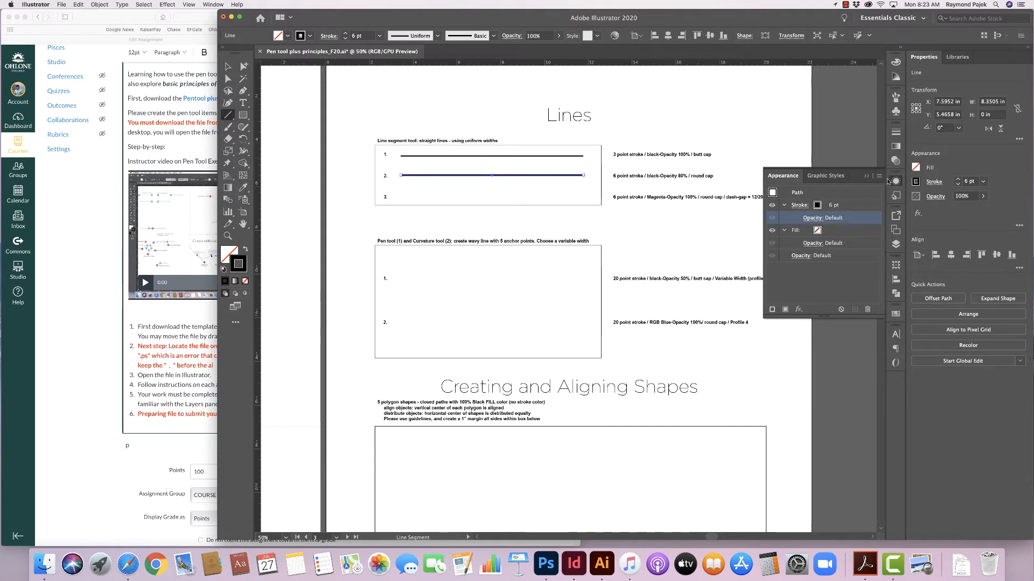
left_click(895, 133)
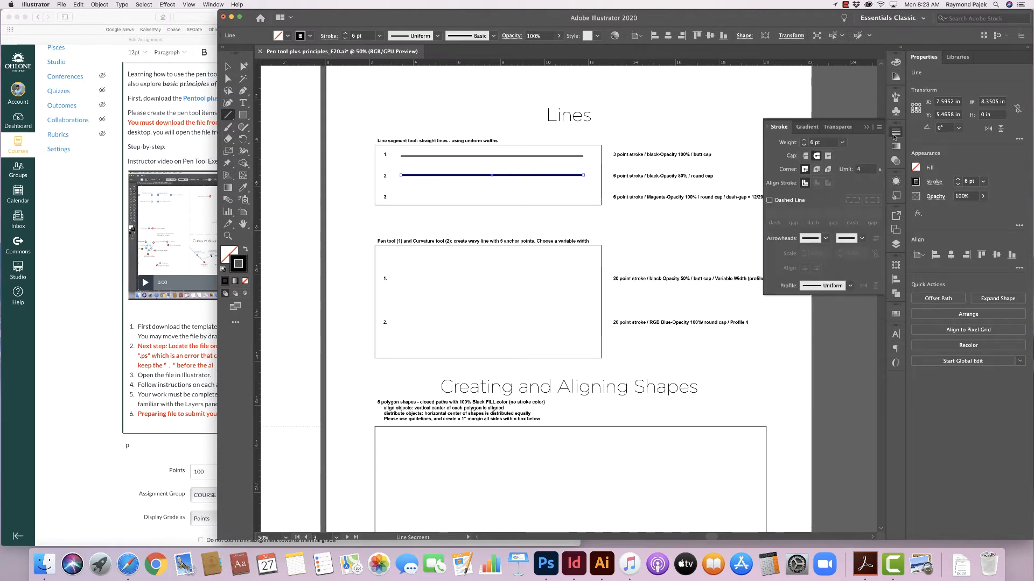
left_click(895, 133)
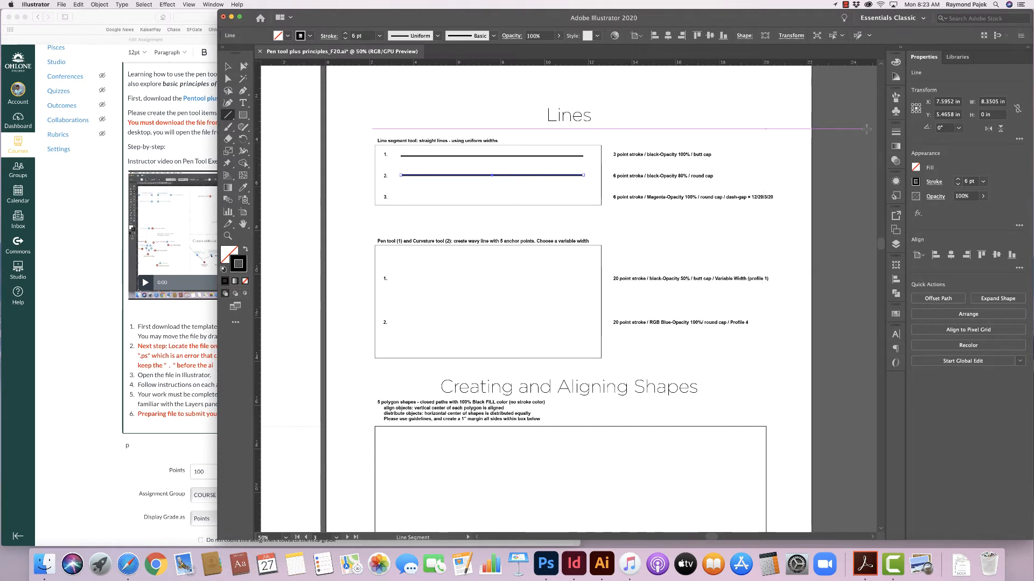
left_click(894, 133)
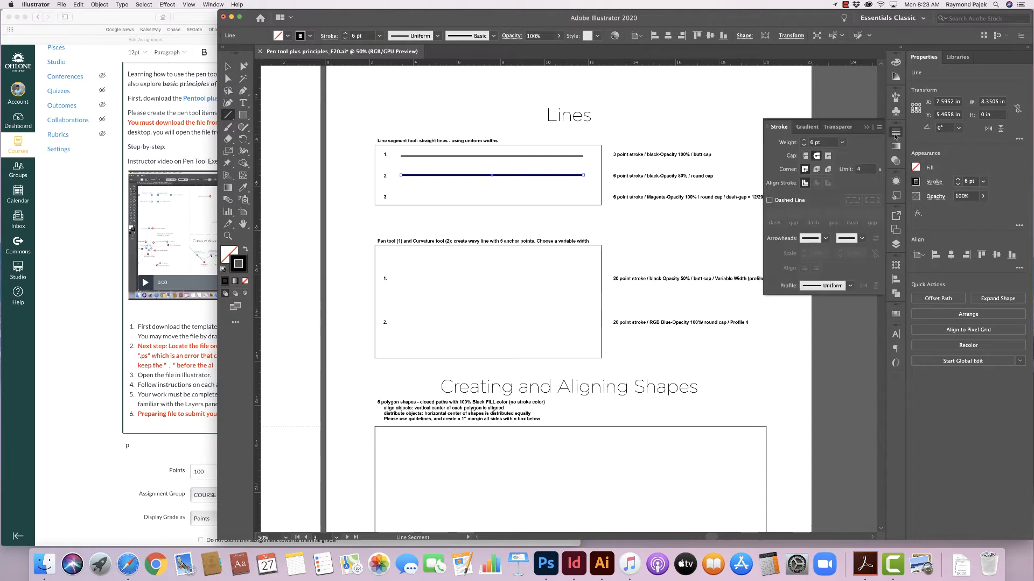
left_click(896, 182)
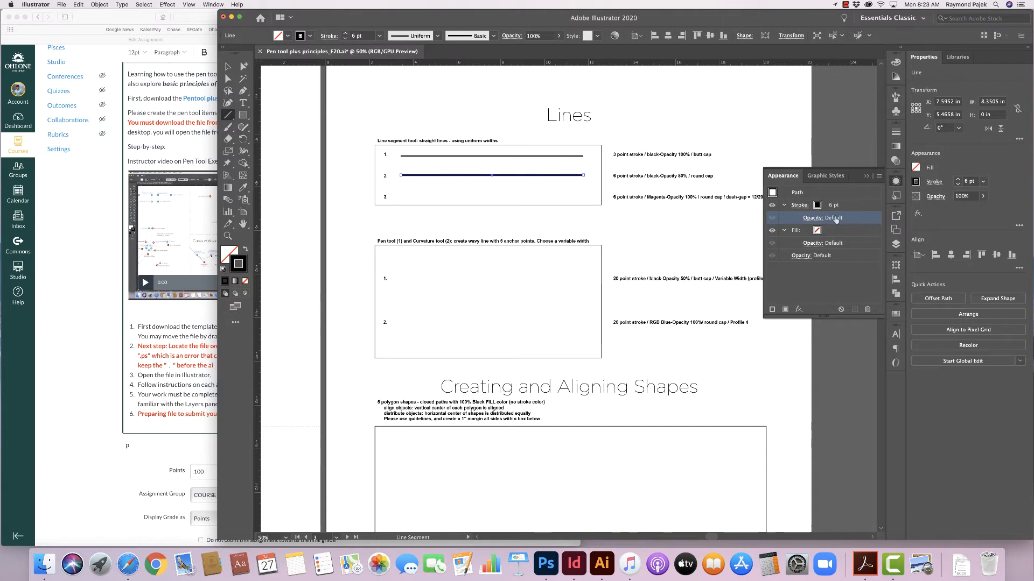
left_click(811, 219)
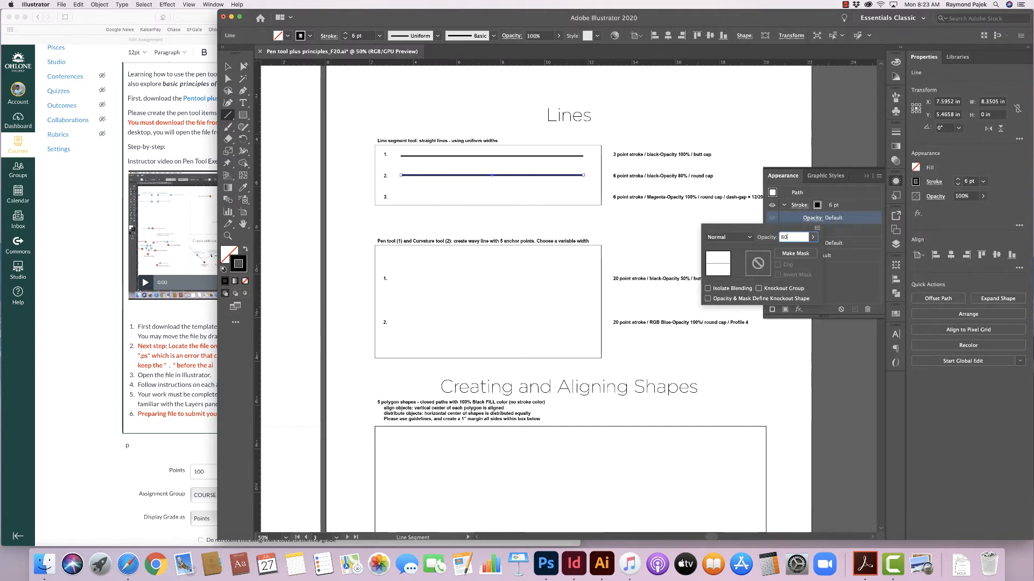
key("Return")
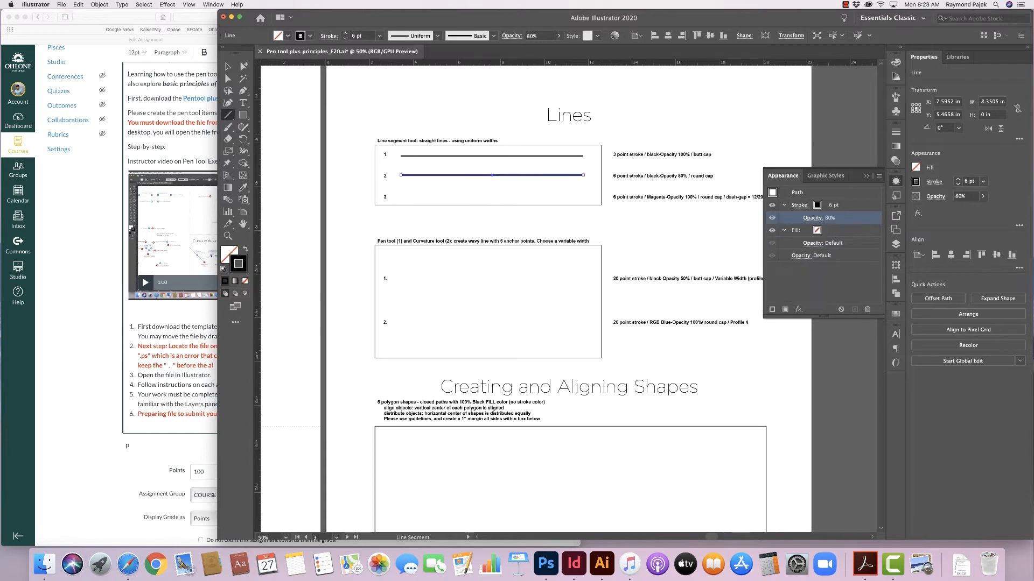
left_click(865, 176)
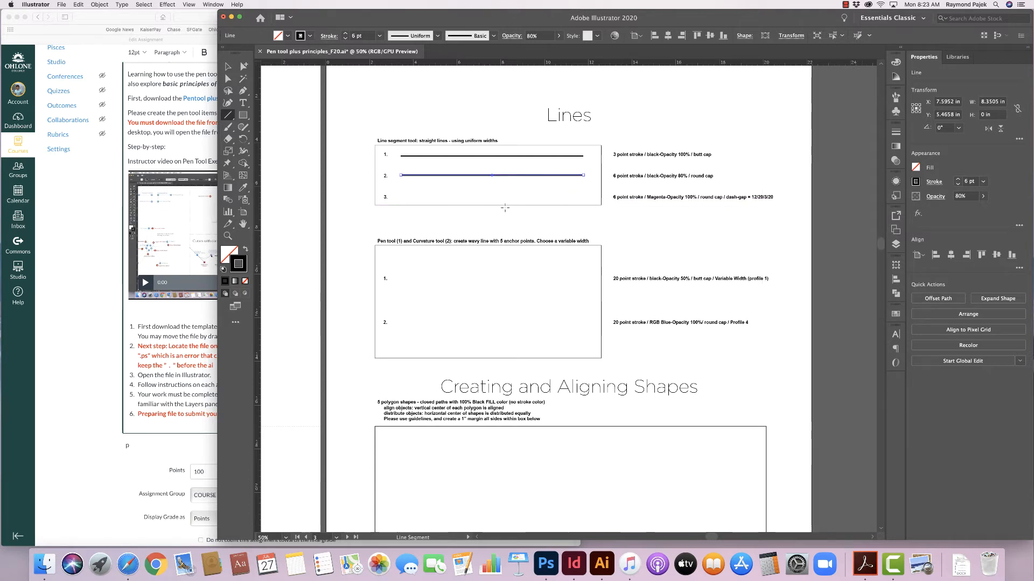
- Deselect everything and draw a third horizontal line across the third row with the Line Segment tool
left_click(228, 66)
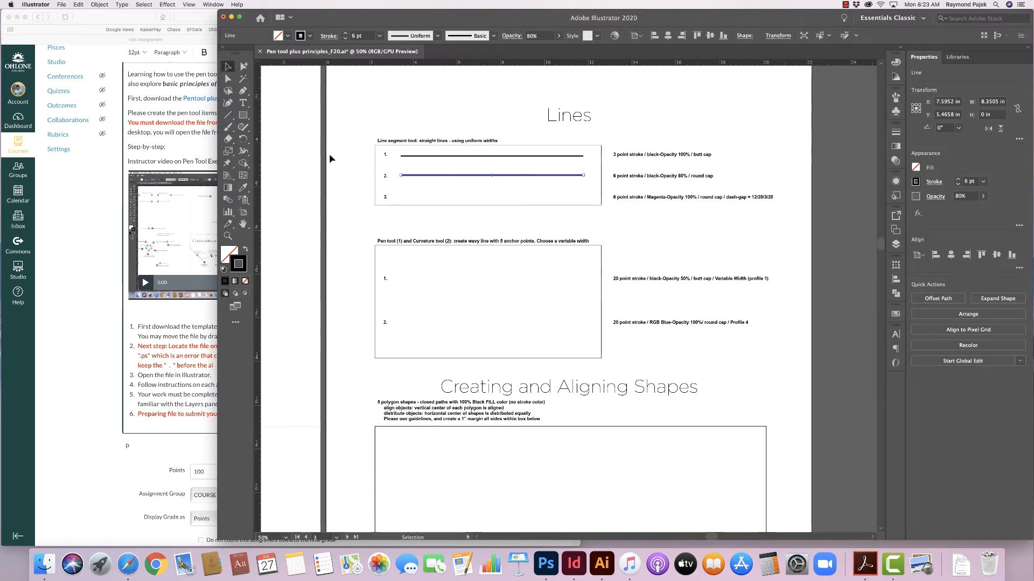
left_click(330, 154)
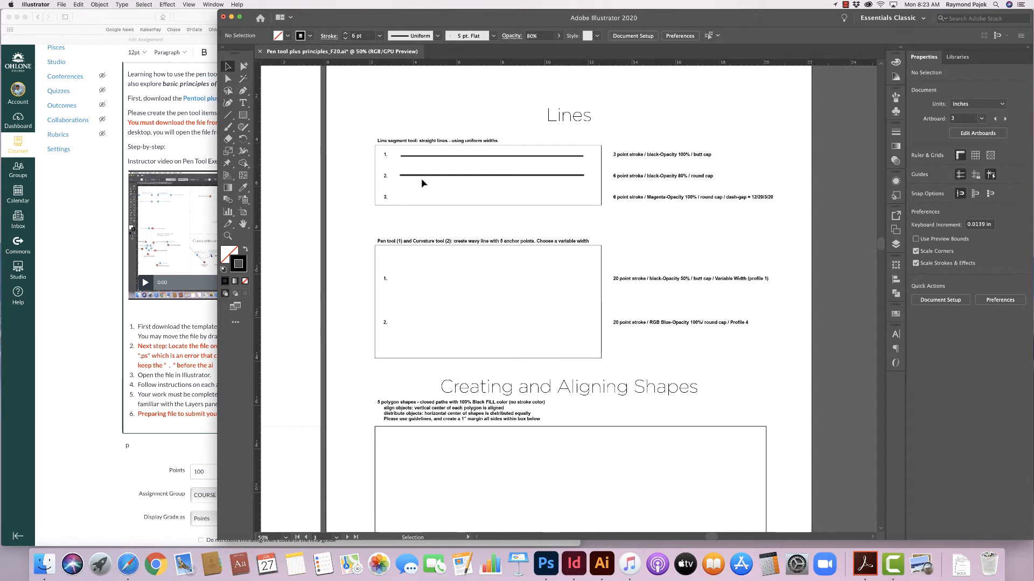
left_click(229, 115)
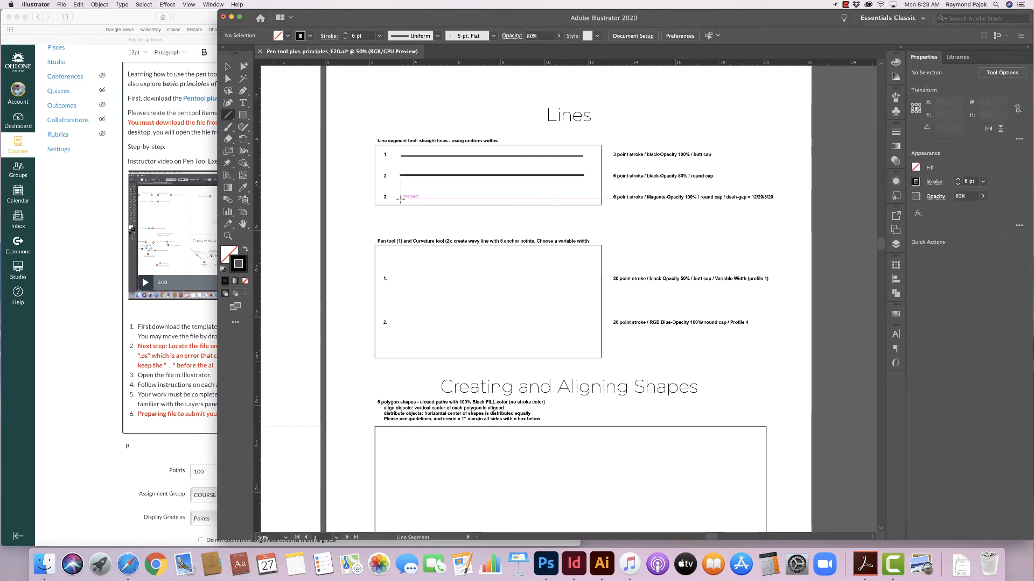
left_click_drag(401, 197, 583, 199)
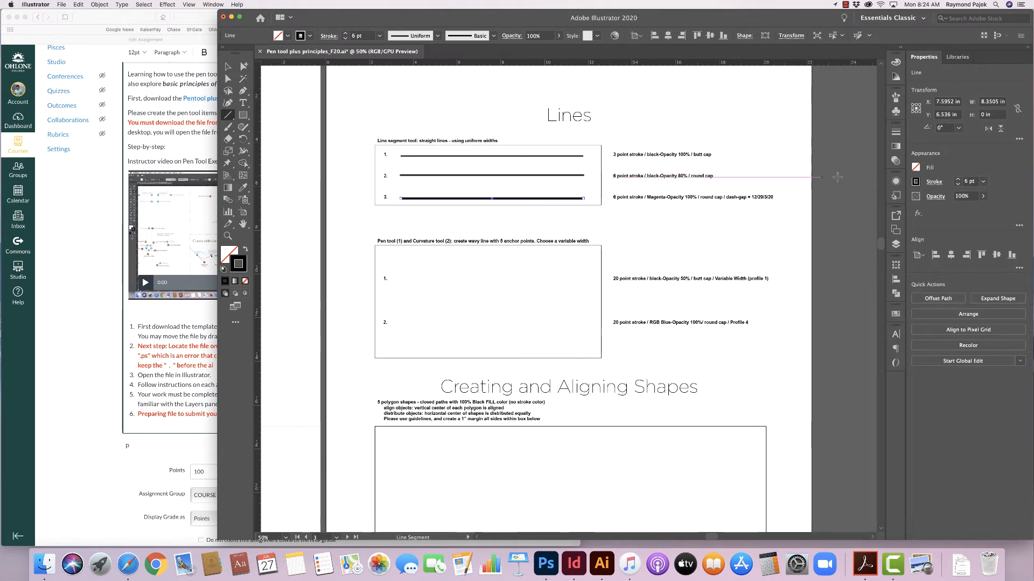
- Turn on Dashed Line for the third line's stroke
left_click(895, 133)
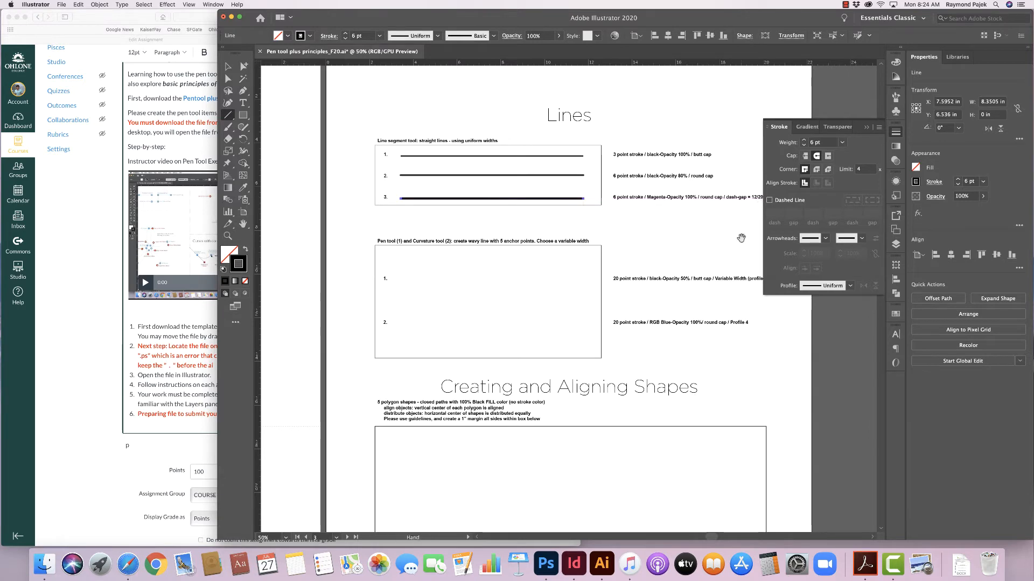
scroll(741, 239, "right", 3)
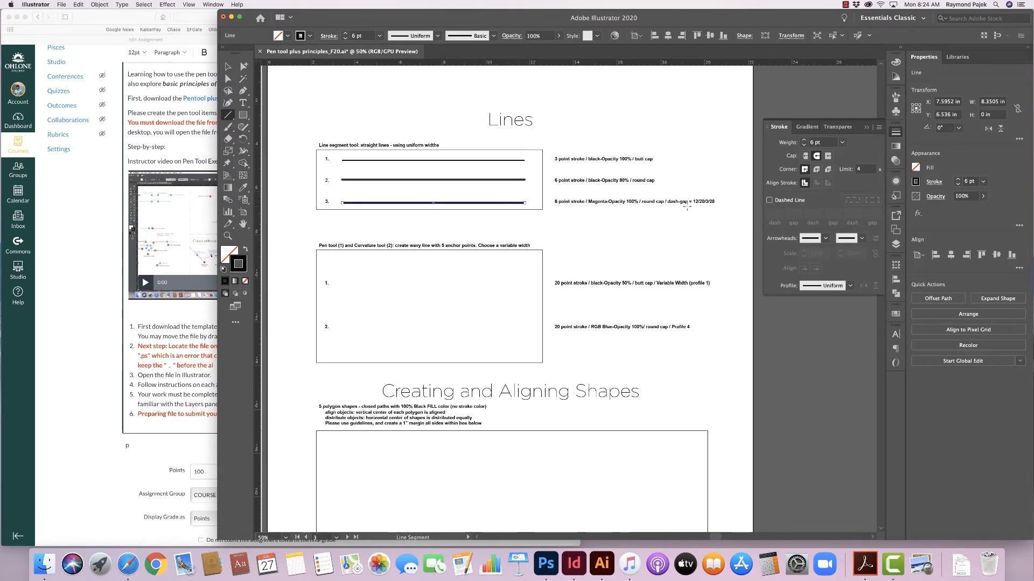
left_click(769, 201)
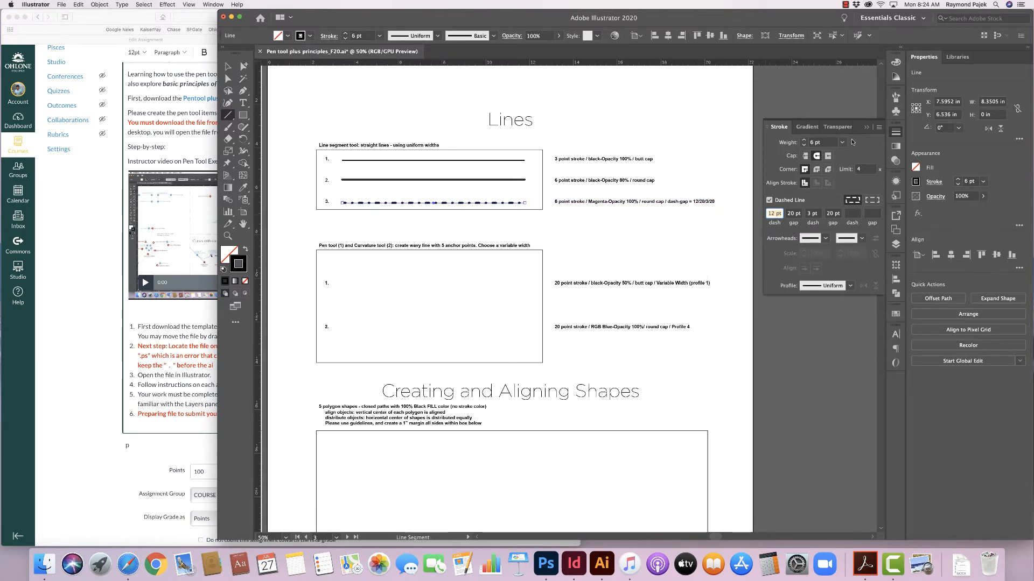
- Set the third line's stroke colour to magenta from the Swatches panel
left_click(866, 128)
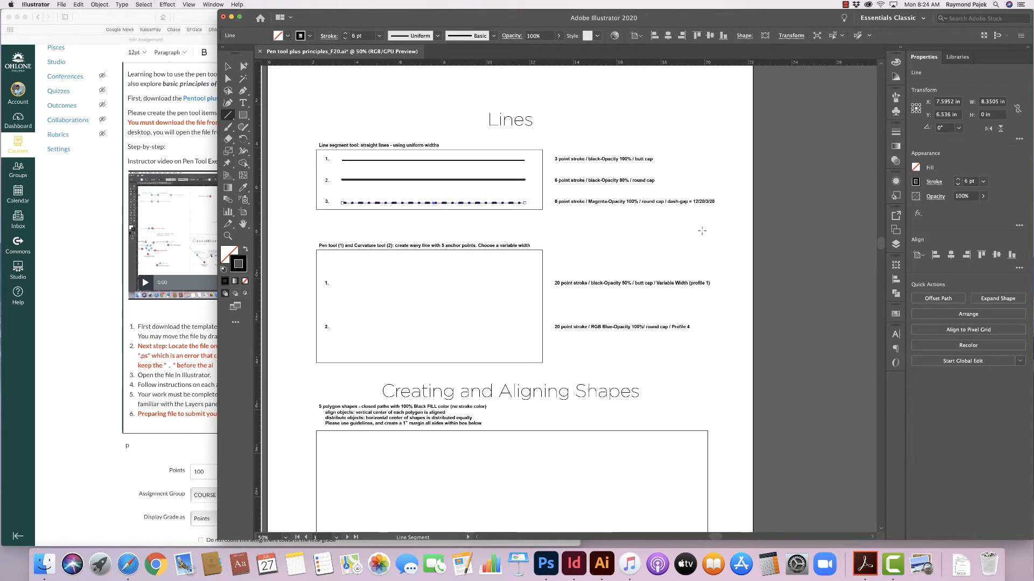
left_click(894, 315)
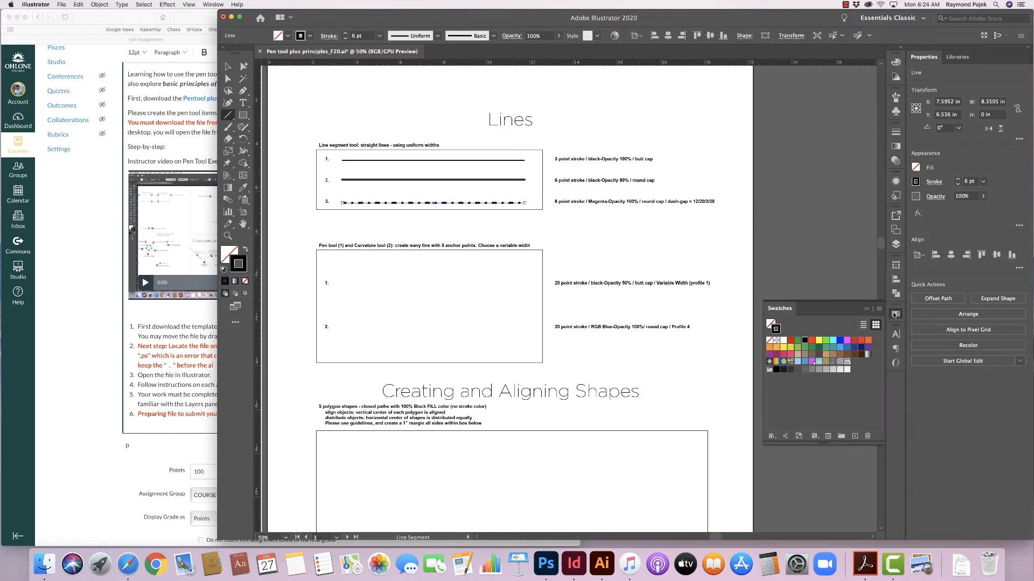
left_click(847, 341)
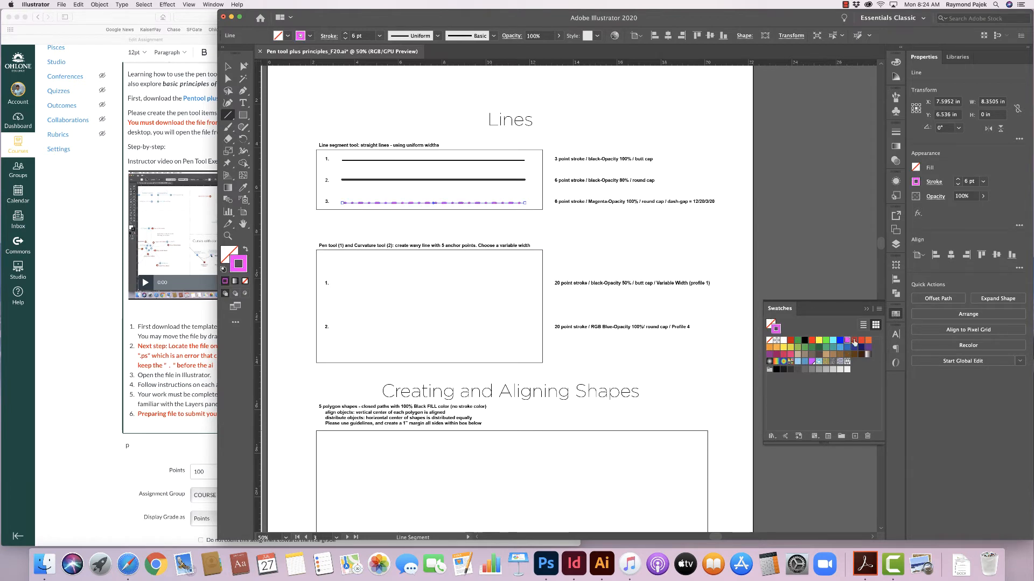
left_click(896, 183)
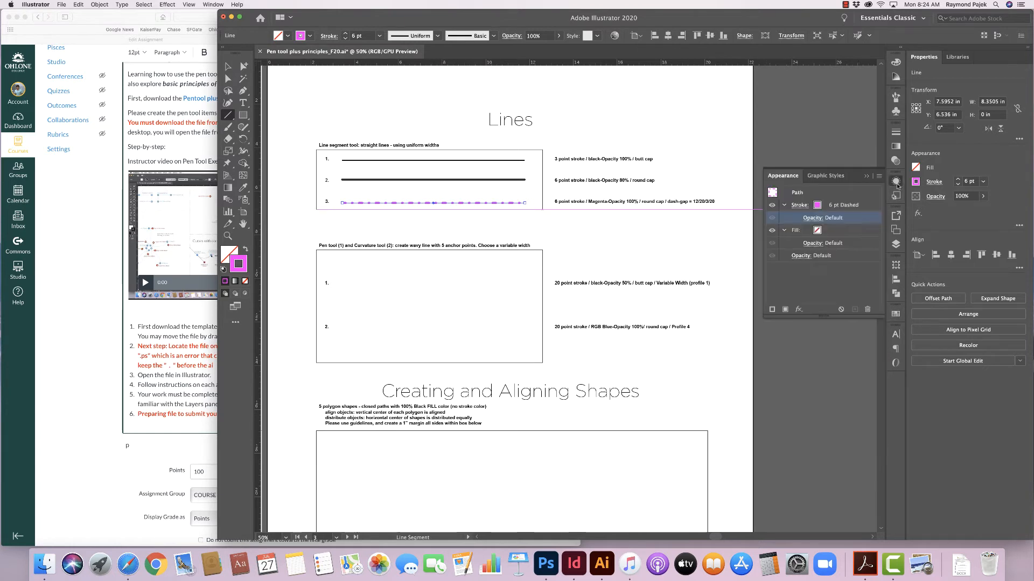
left_click(865, 176)
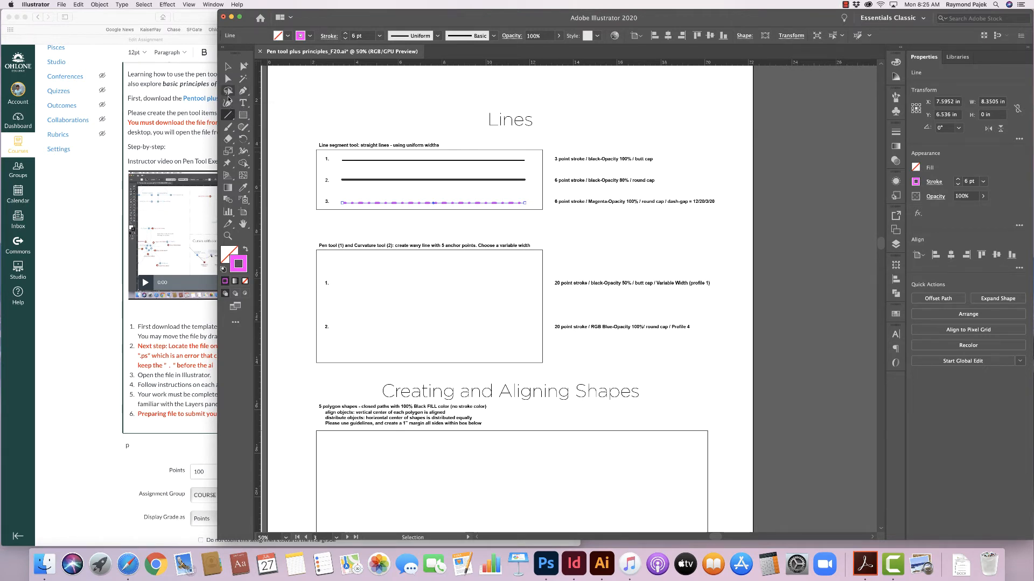
- Draw a wavy line with five anchor points across the first row of the second box with the Pen tool
left_click(242, 92)
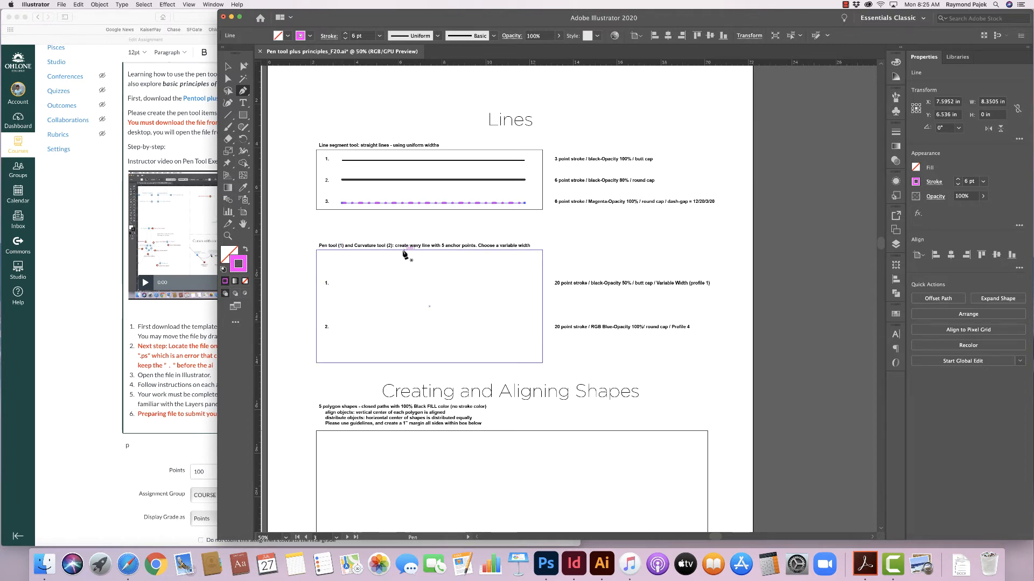
left_click(345, 281)
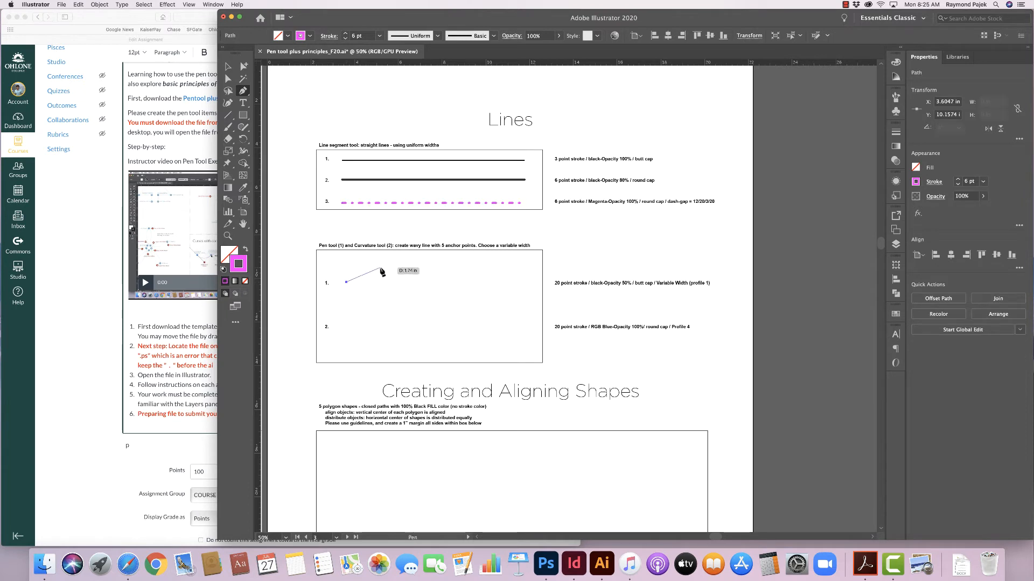
left_click_drag(385, 267, 403, 267)
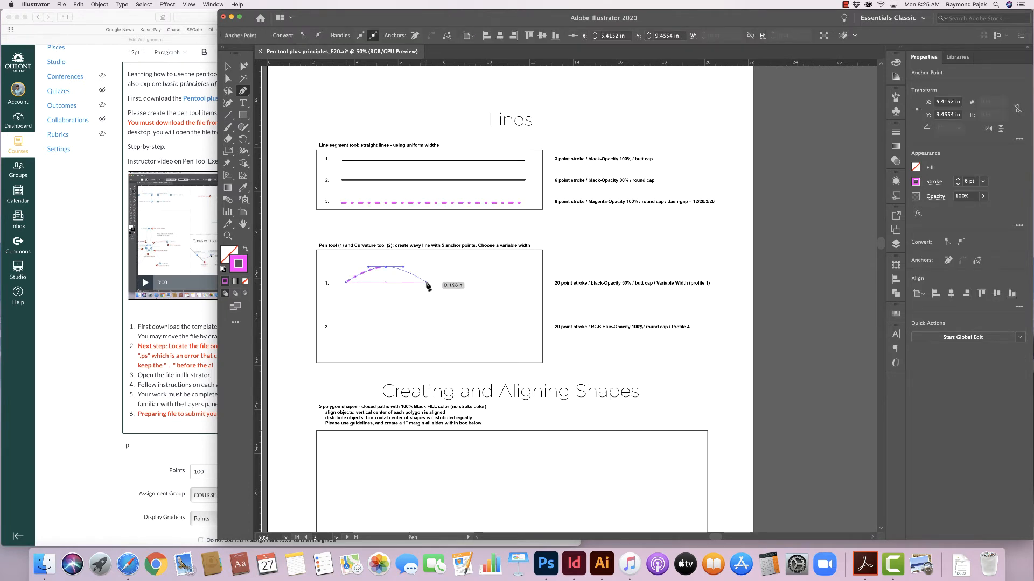
left_click_drag(422, 282, 442, 287)
key("shift")
left_click_drag(442, 283, 489, 267)
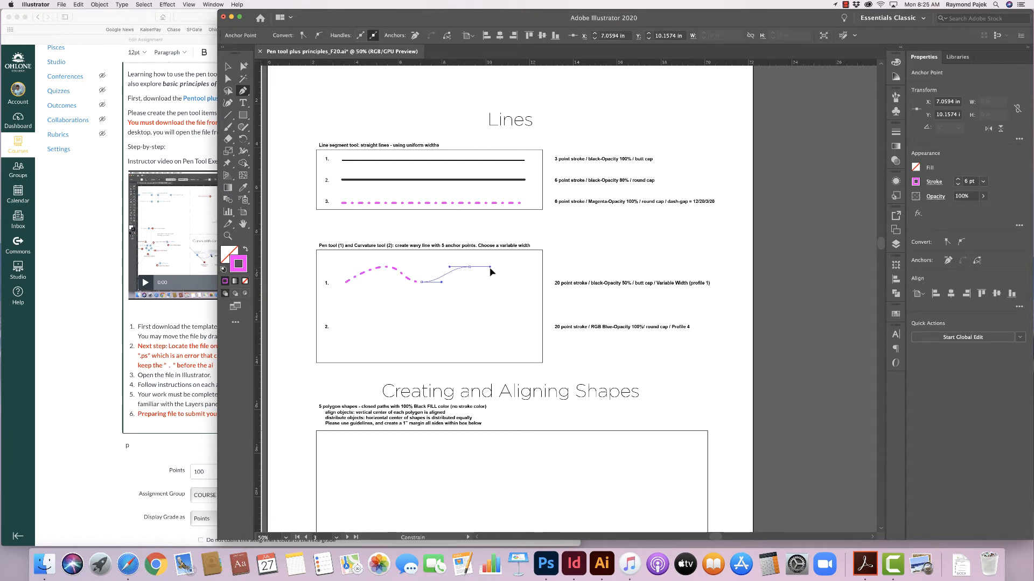
left_click(514, 281)
key("v")
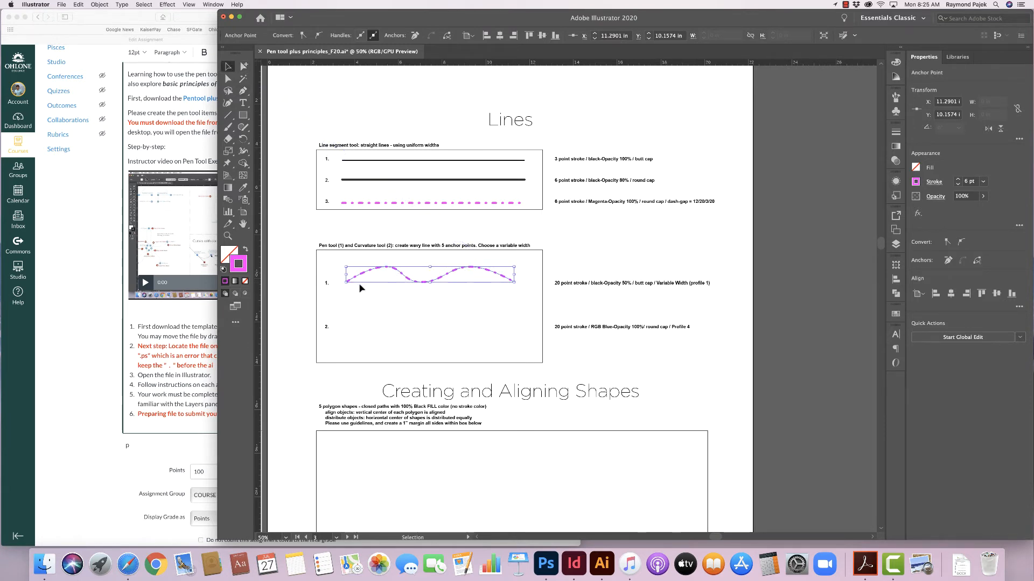
left_click(368, 303)
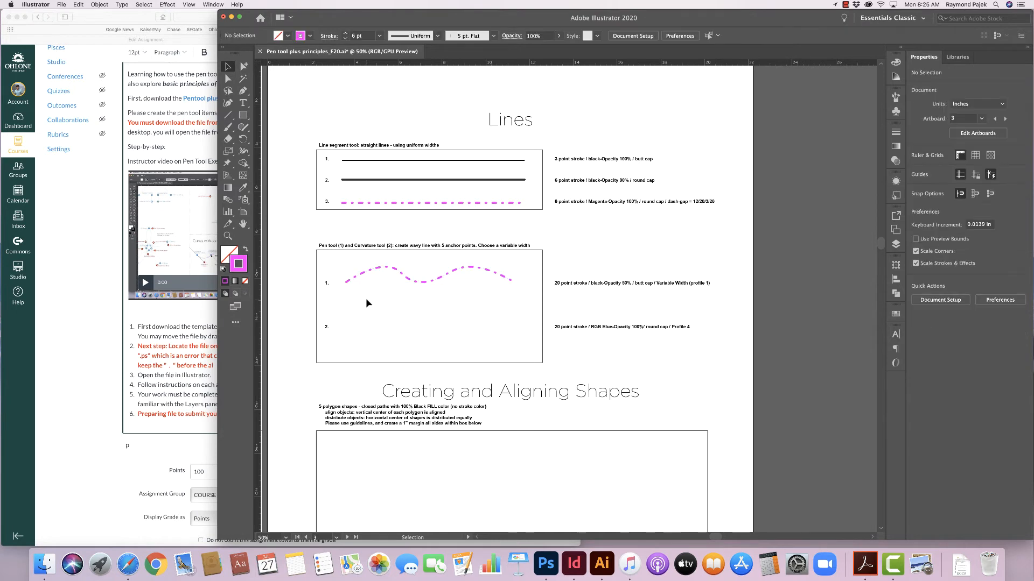
- Turn off Dashed Line for the wavy line and set its stroke weight to 20 pt
left_click(380, 268)
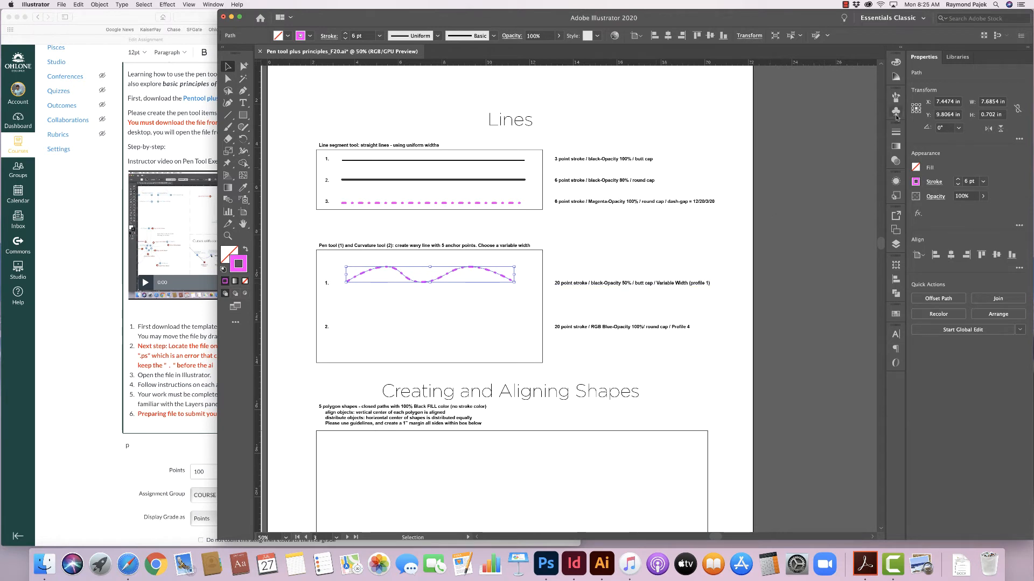
left_click(895, 132)
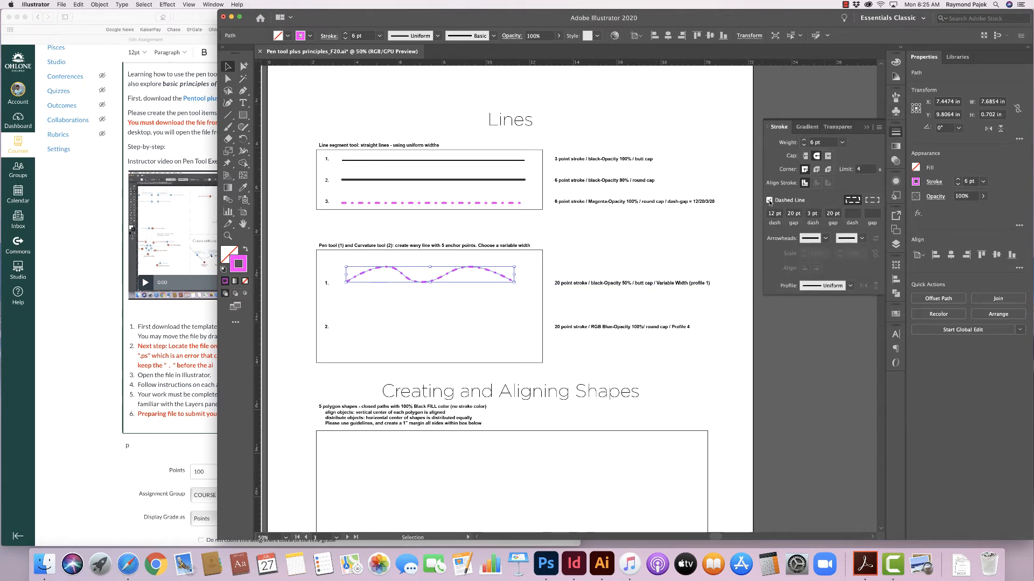
left_click(769, 201)
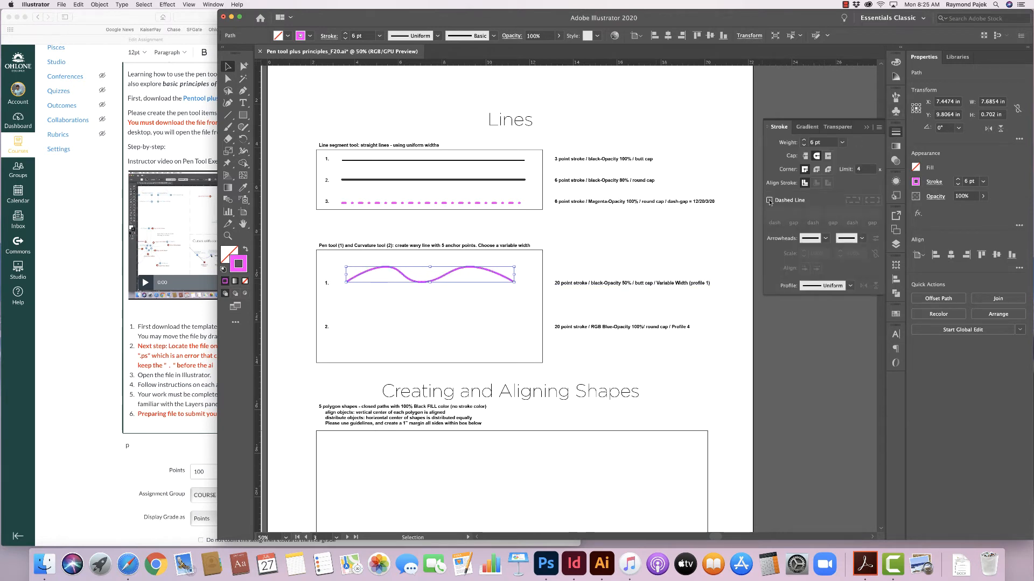
left_click(804, 140)
left_click(803, 140)
left_click(804, 141)
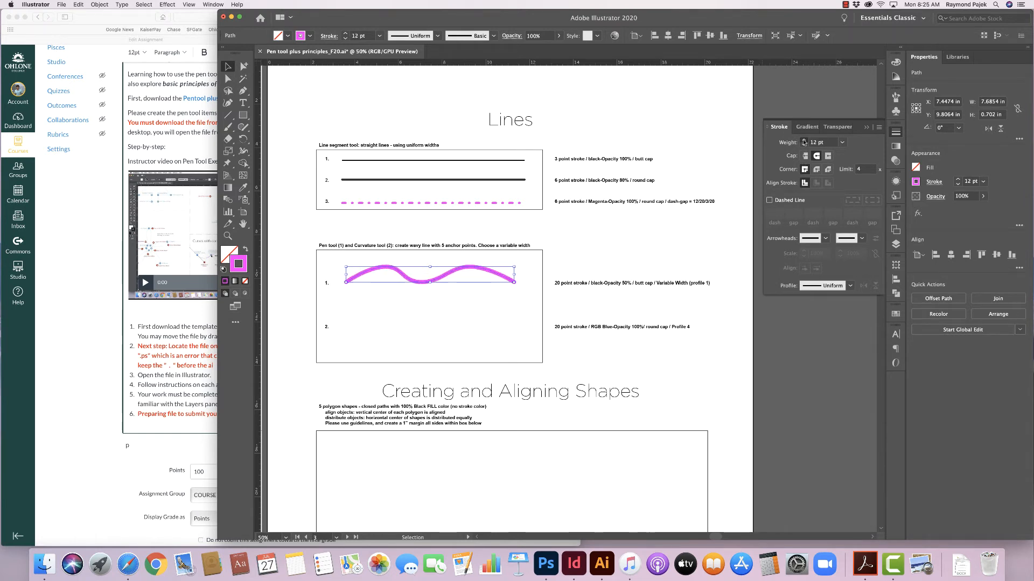
left_click(804, 140)
left_click(804, 140)
left_click(804, 141)
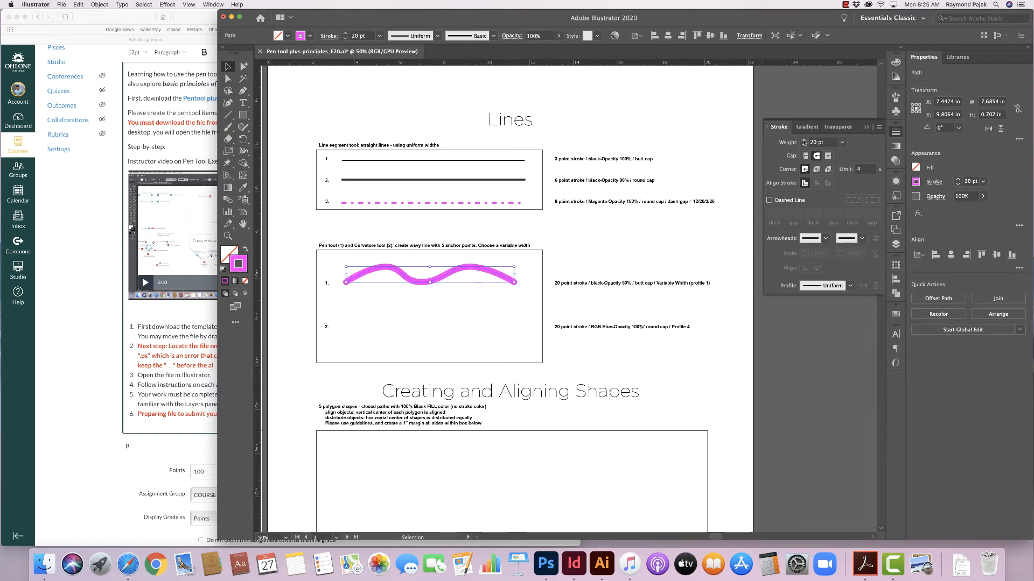
left_click(865, 128)
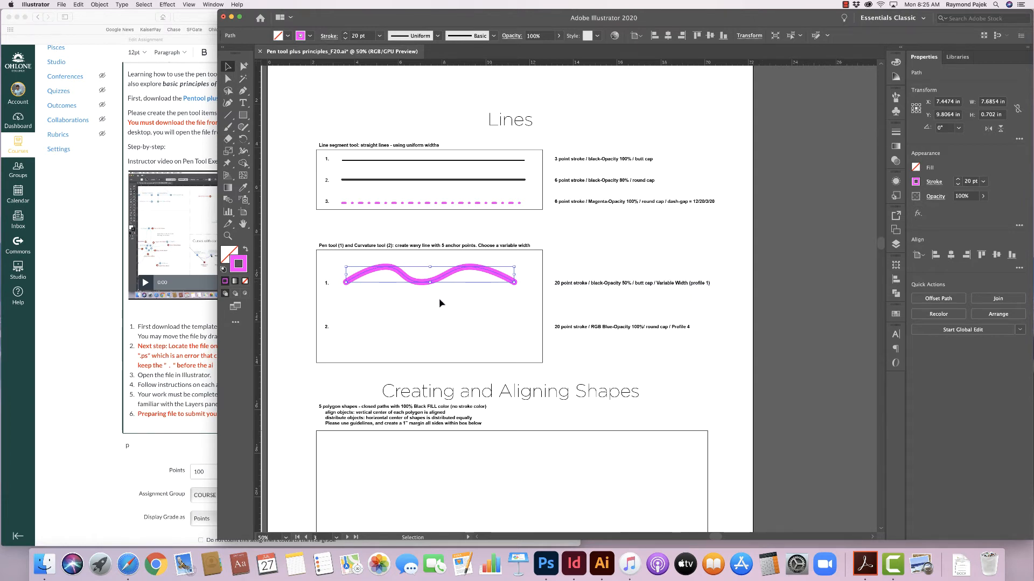
- Apply Width Profile 1 to the first wavy line's stroke
left_click(437, 36)
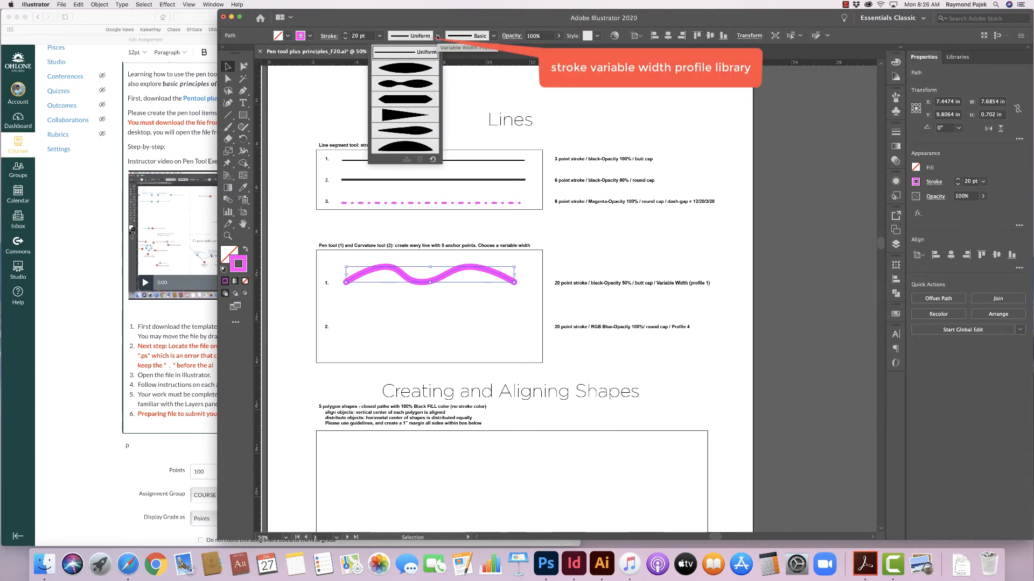
left_click(418, 69)
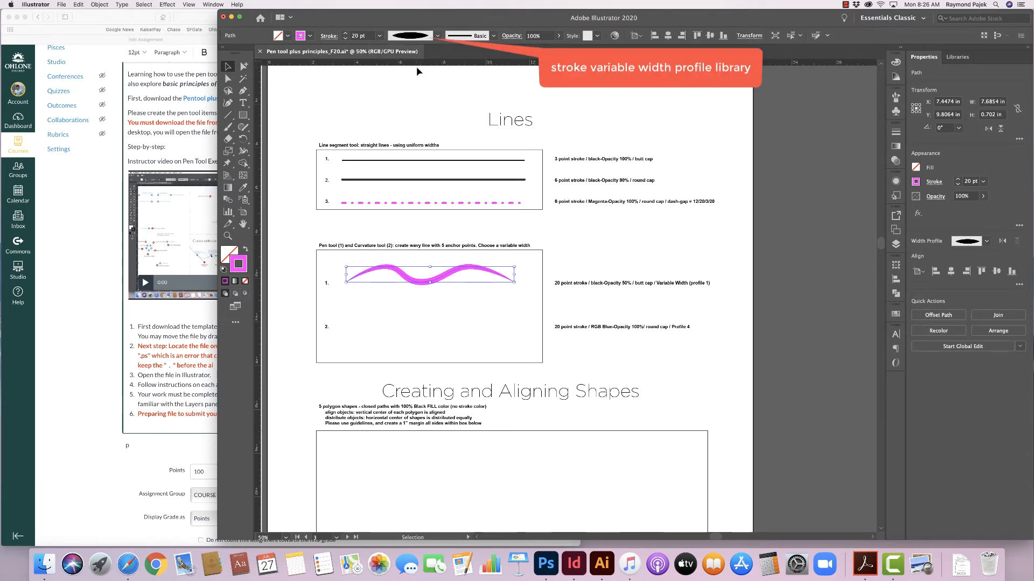
left_click(424, 302)
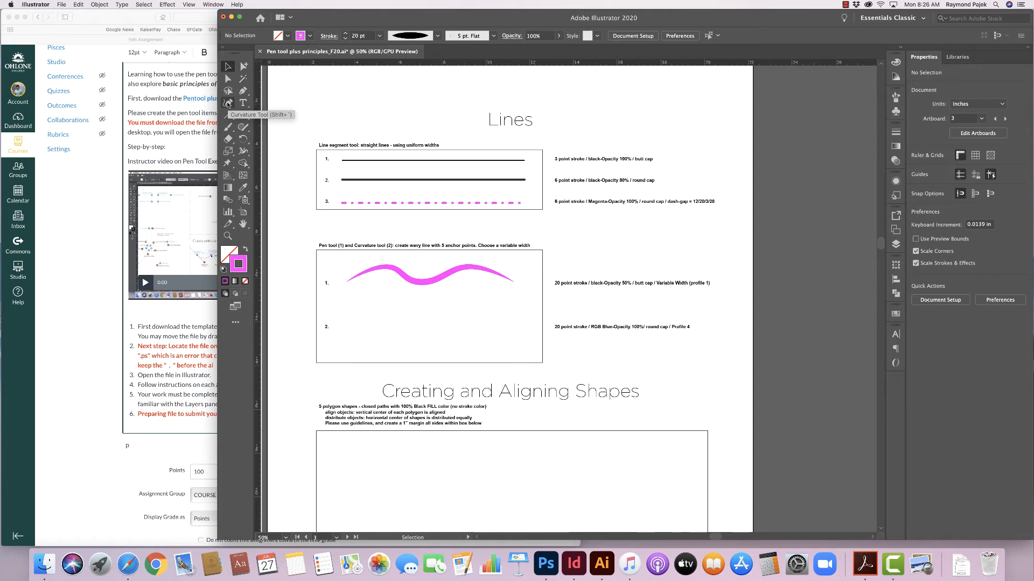
- Draw a second wavy line with five points across the second row using the Curvature tool
left_click(227, 103)
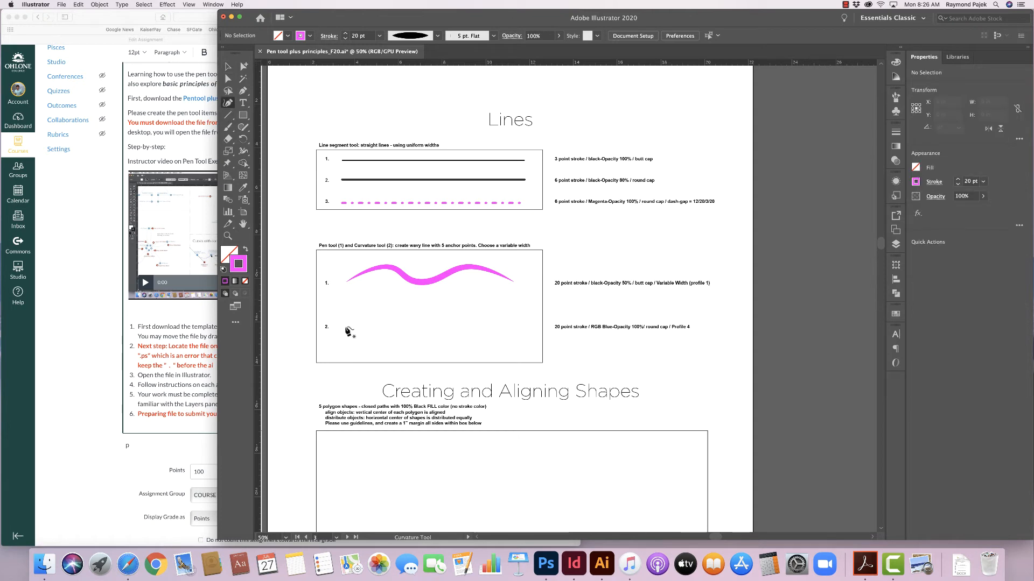
left_click(345, 326)
left_click(388, 310)
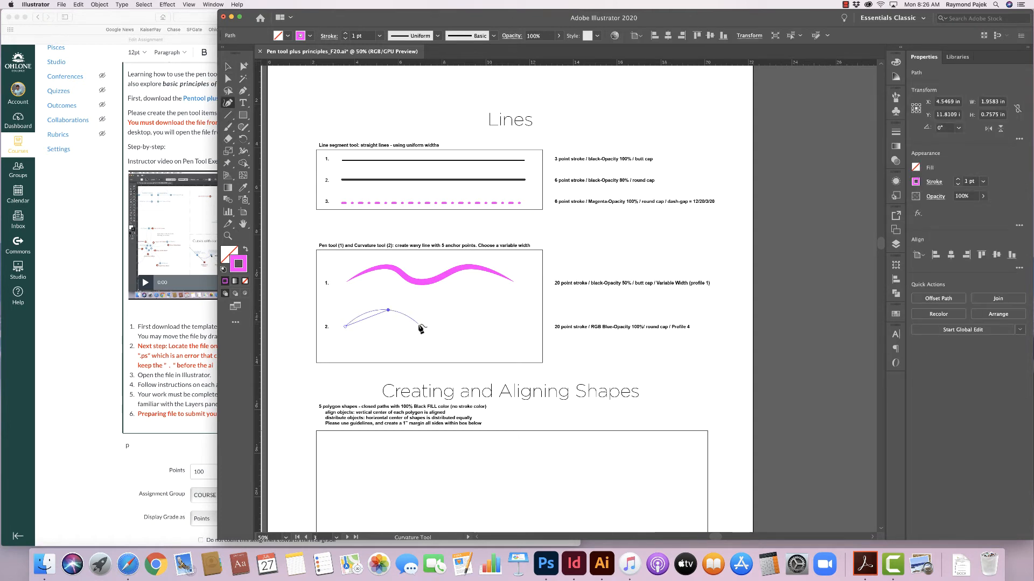
left_click(422, 328)
left_click(473, 311)
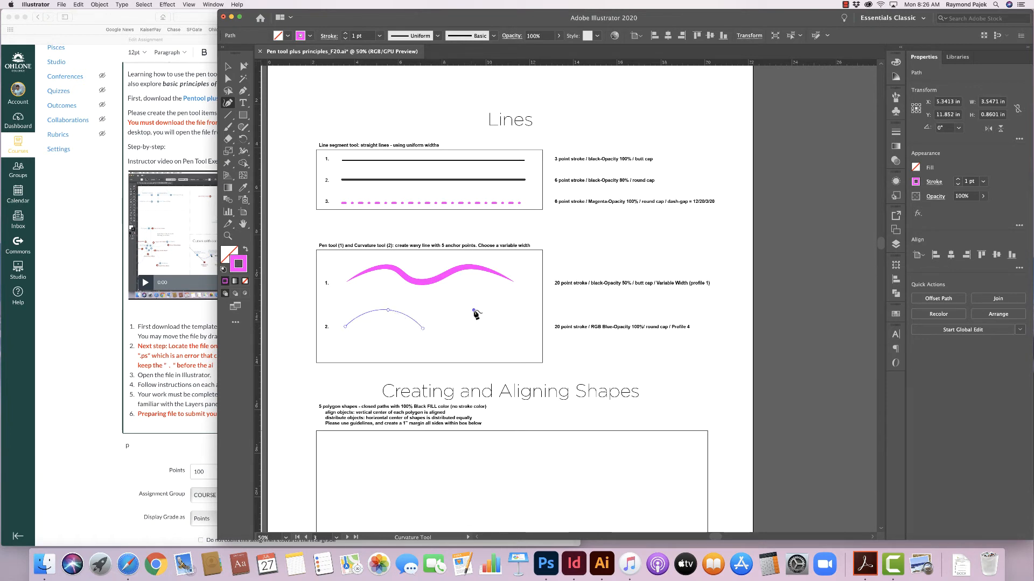
left_click(509, 328)
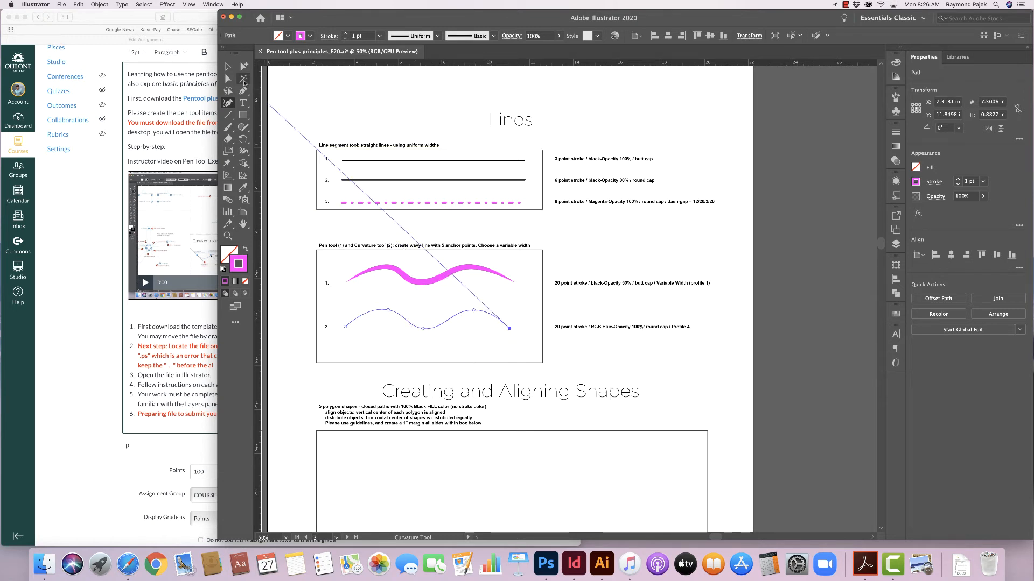
left_click(227, 65)
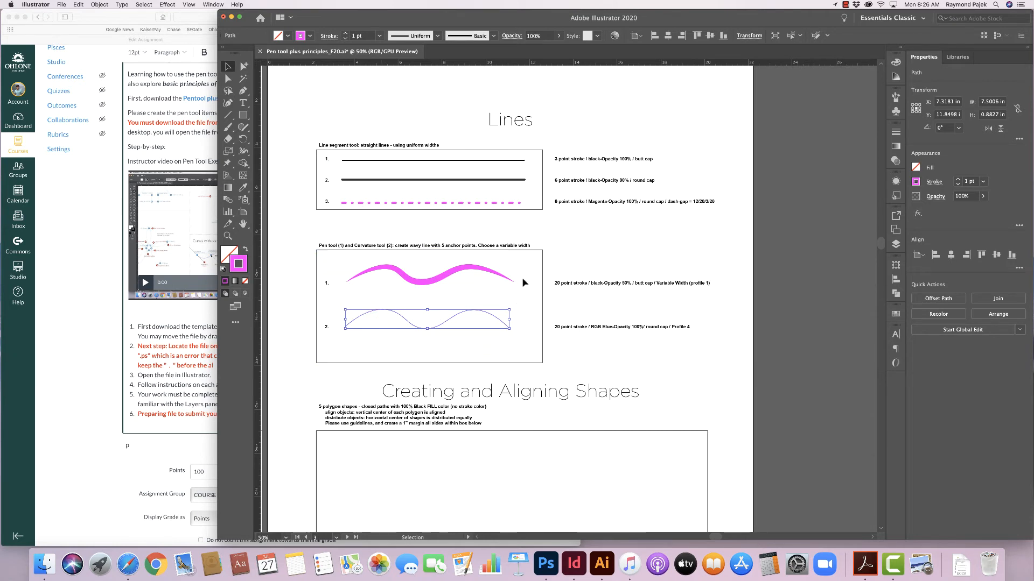
- Set the second wavy line's stroke weight to 20 pt
left_click(897, 132)
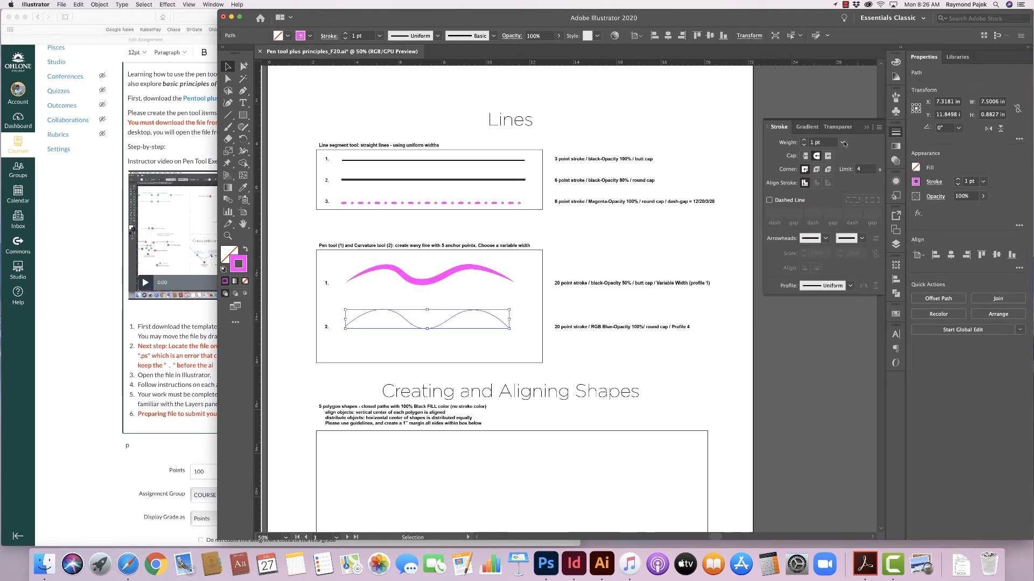
left_click(843, 142)
left_click(851, 342)
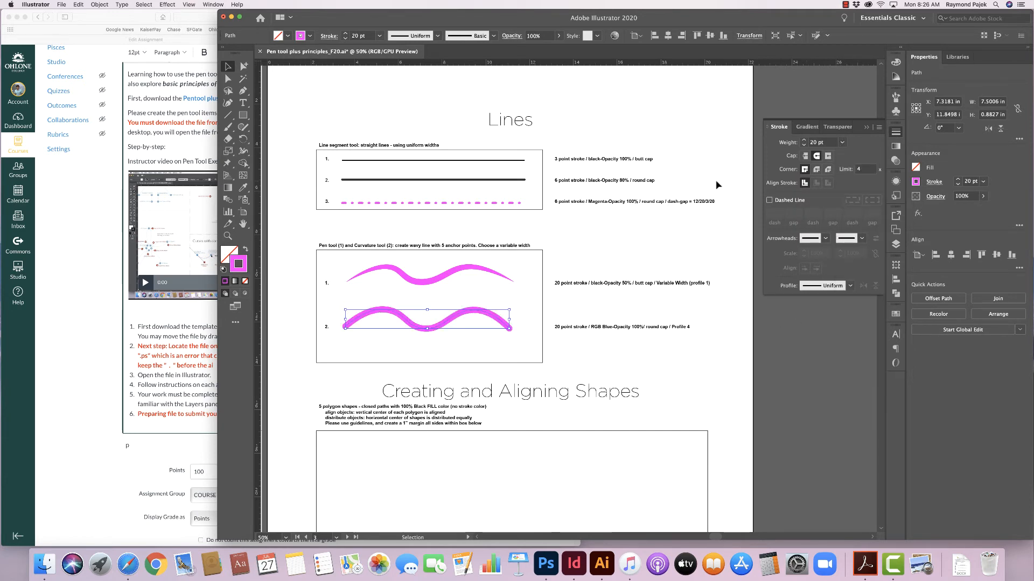
- Apply Width Profile 4 to the second wavy line's stroke
left_click(437, 36)
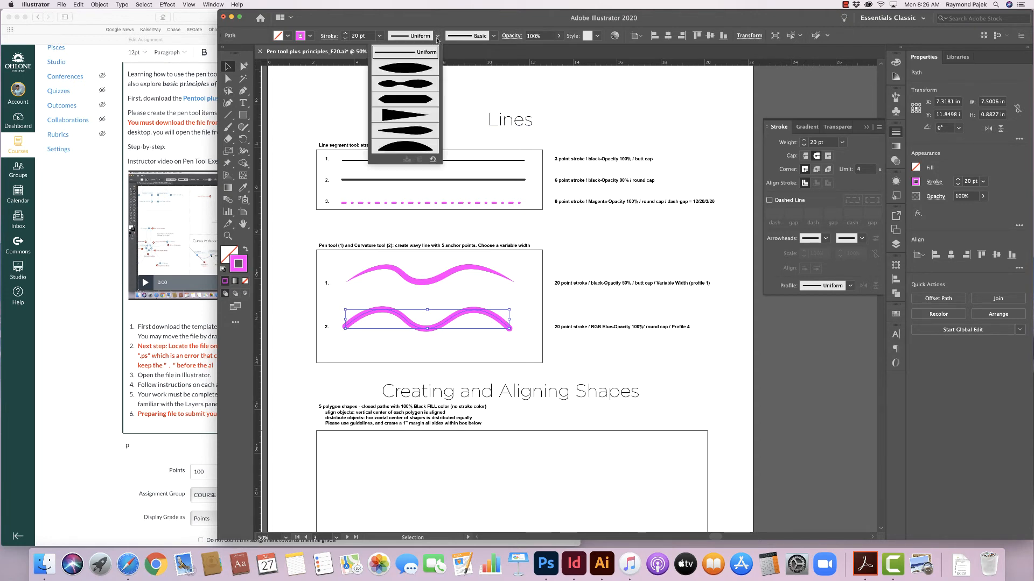
left_click(415, 118)
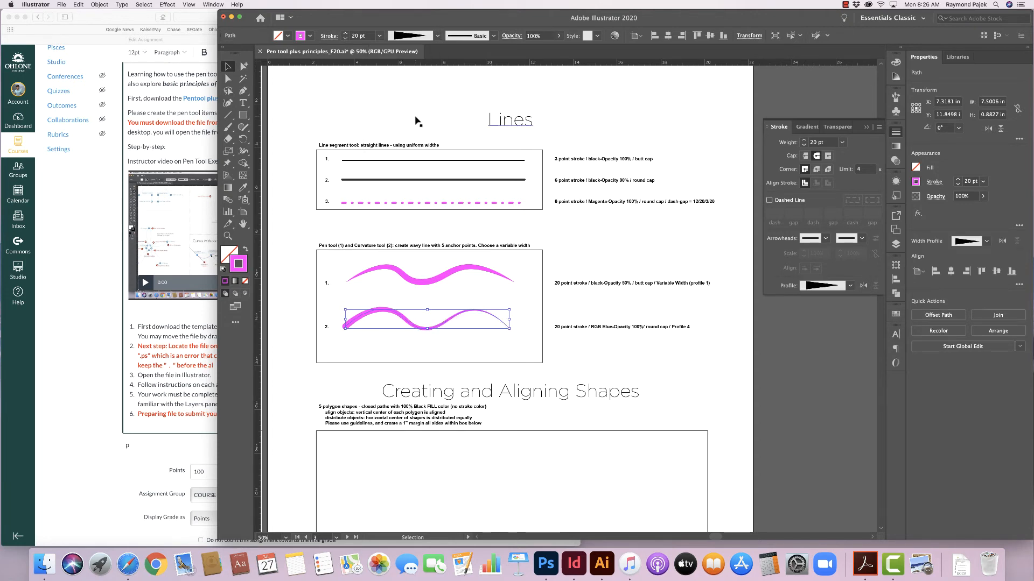
left_click(612, 354)
- Select the Pen tool and set a black fill with no stroke
left_click_drag(518, 456, 526, 286)
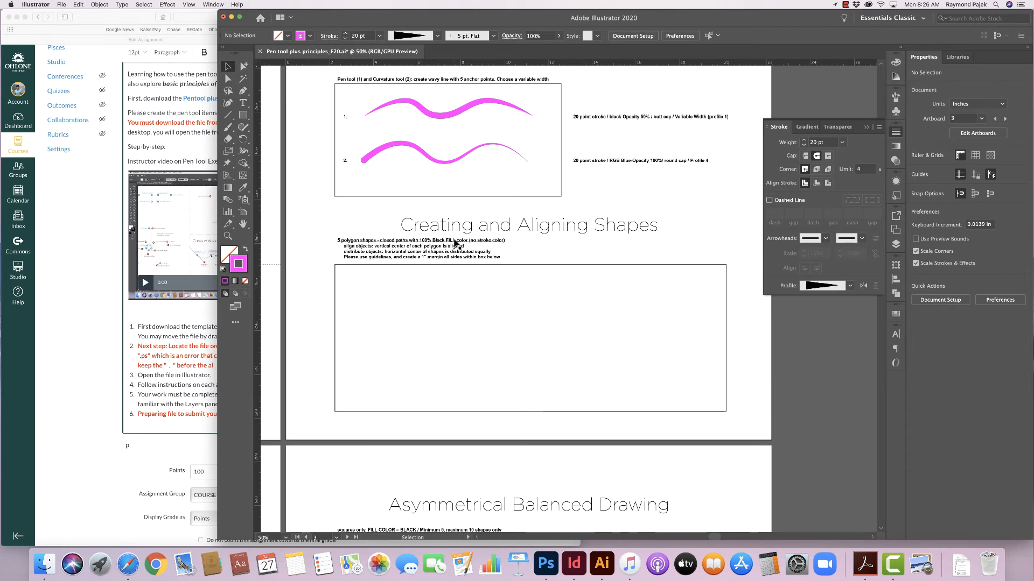
left_click(243, 92)
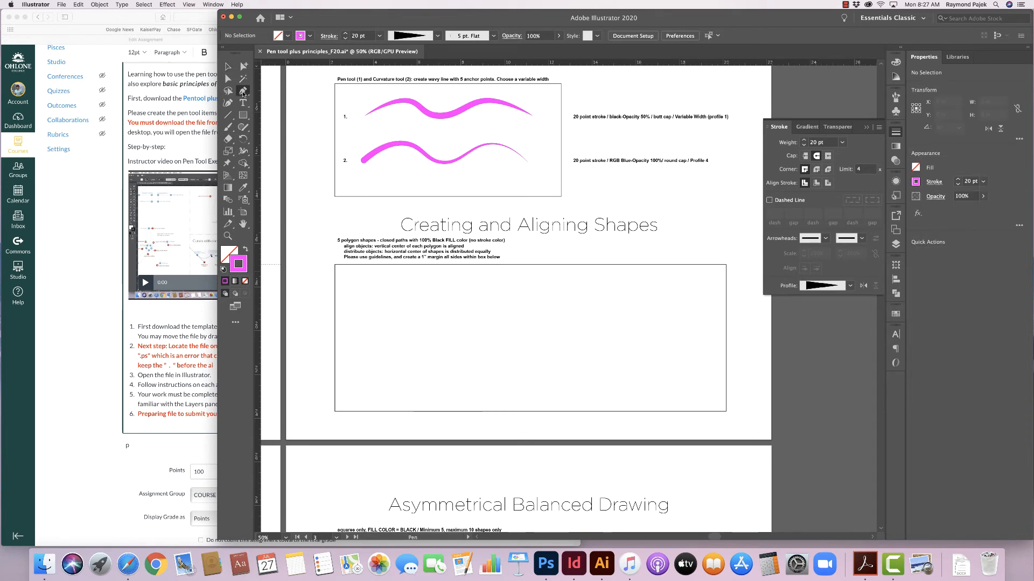
left_click(244, 281)
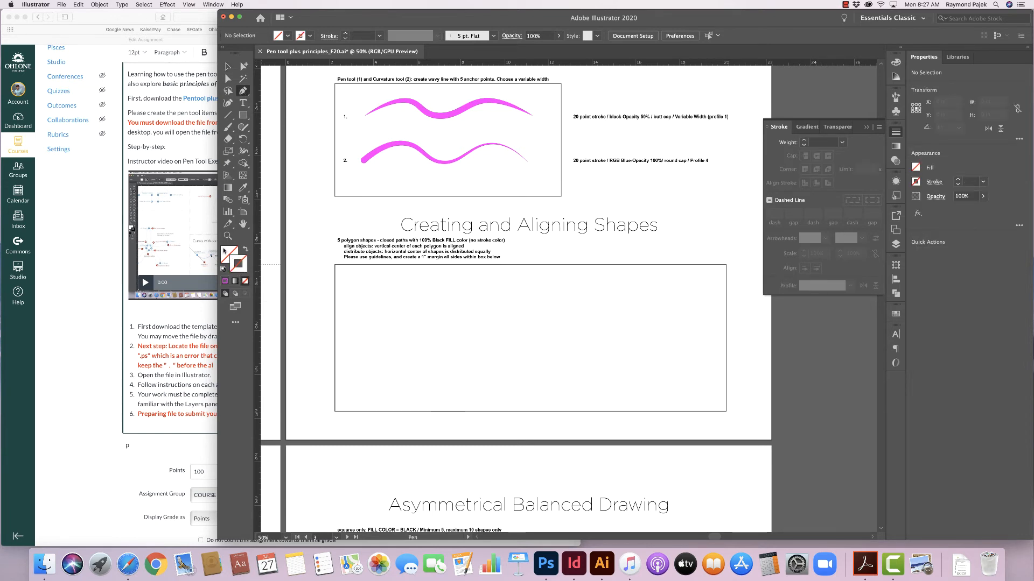
left_click(226, 251)
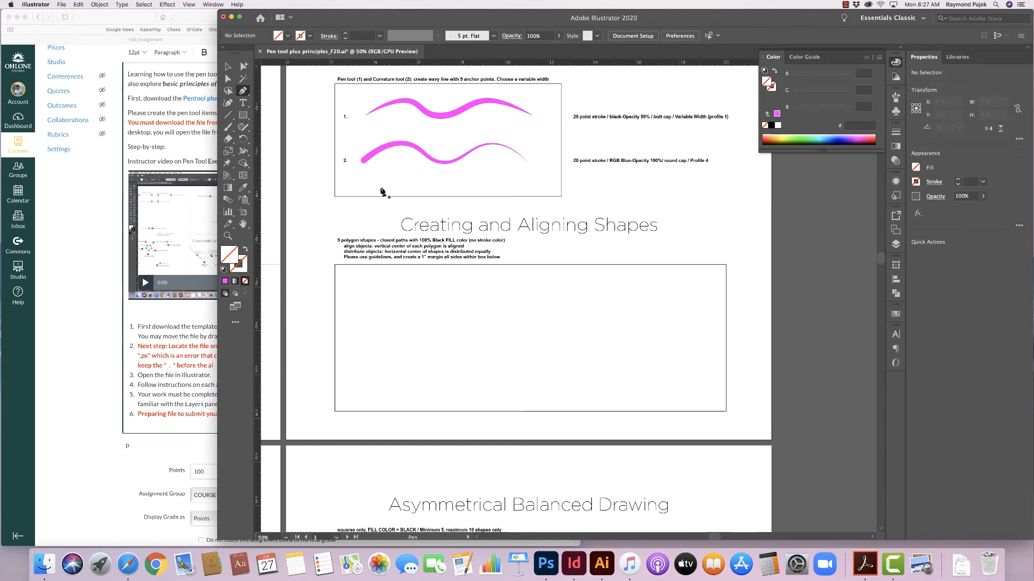
key("super")
left_click(286, 36)
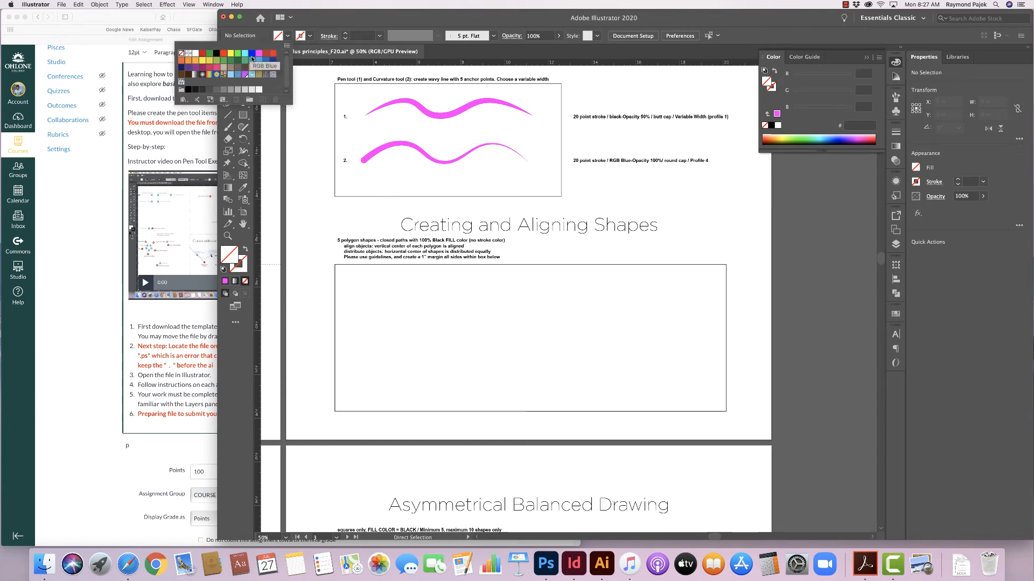
left_click(216, 54)
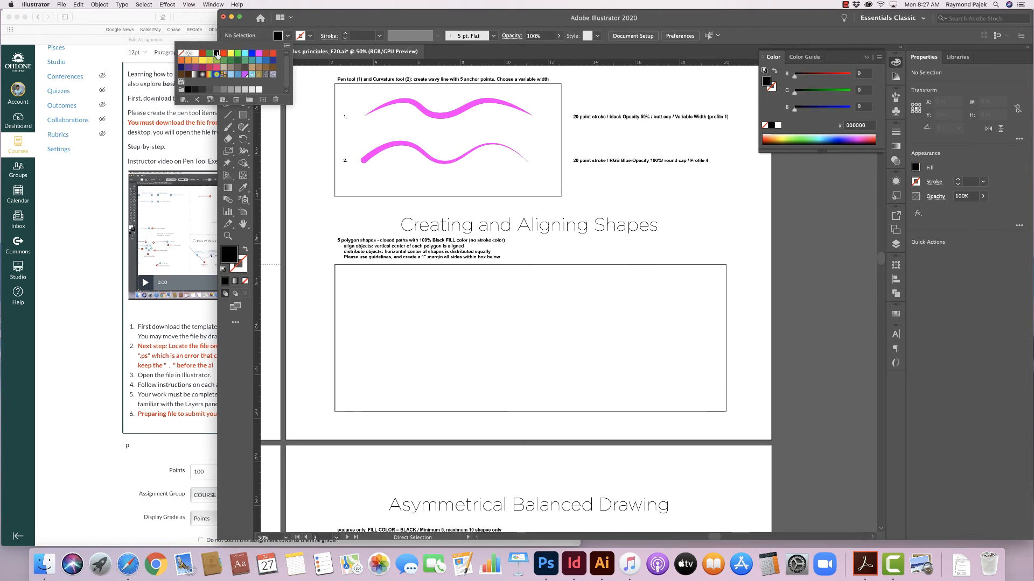
- Draw a closed five-point house-shaped polygon with the Pen tool in the shapes box's upper left
left_click(359, 284)
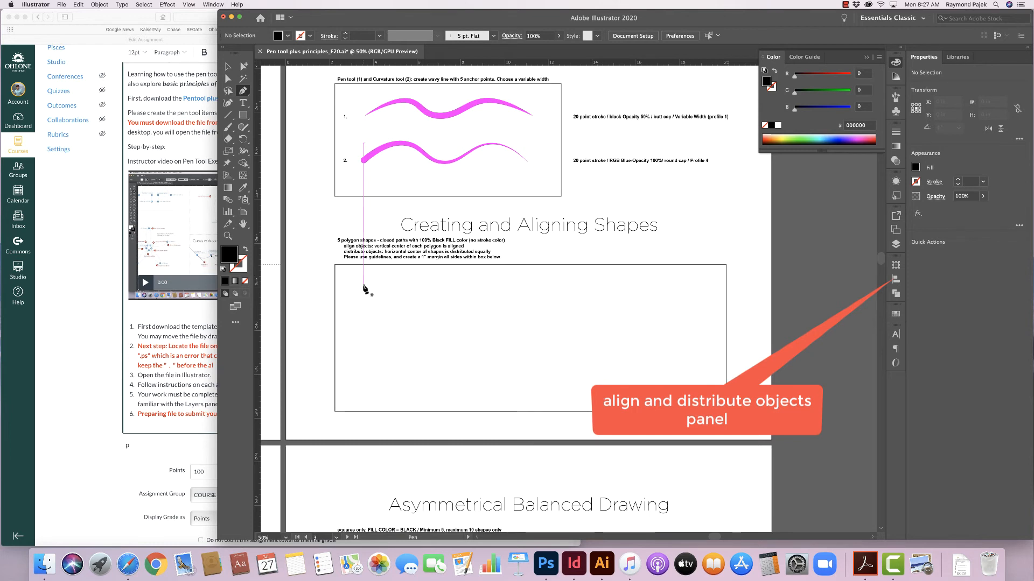
left_click_drag(366, 301, 367, 314)
left_click(365, 310)
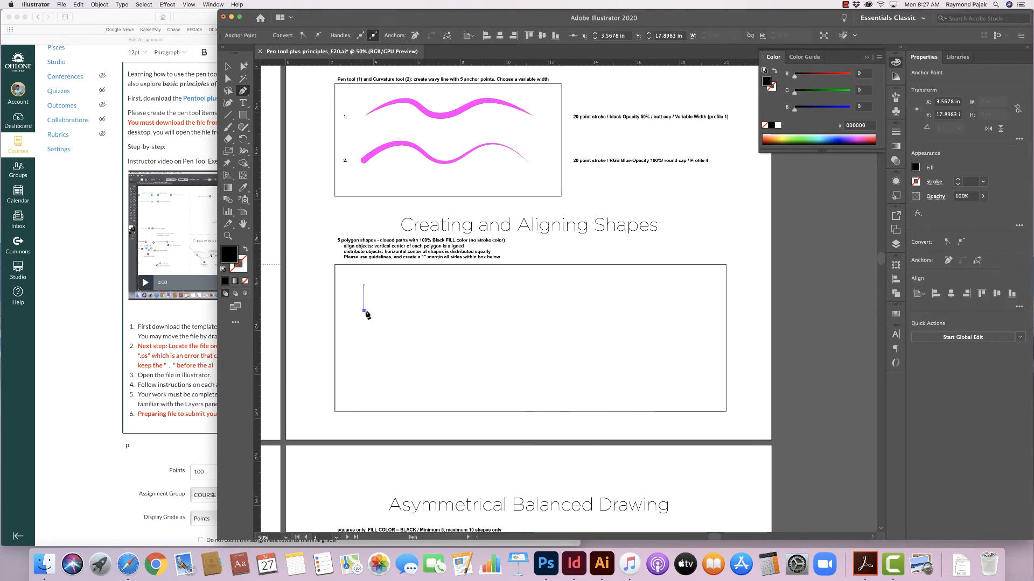
left_click(414, 310)
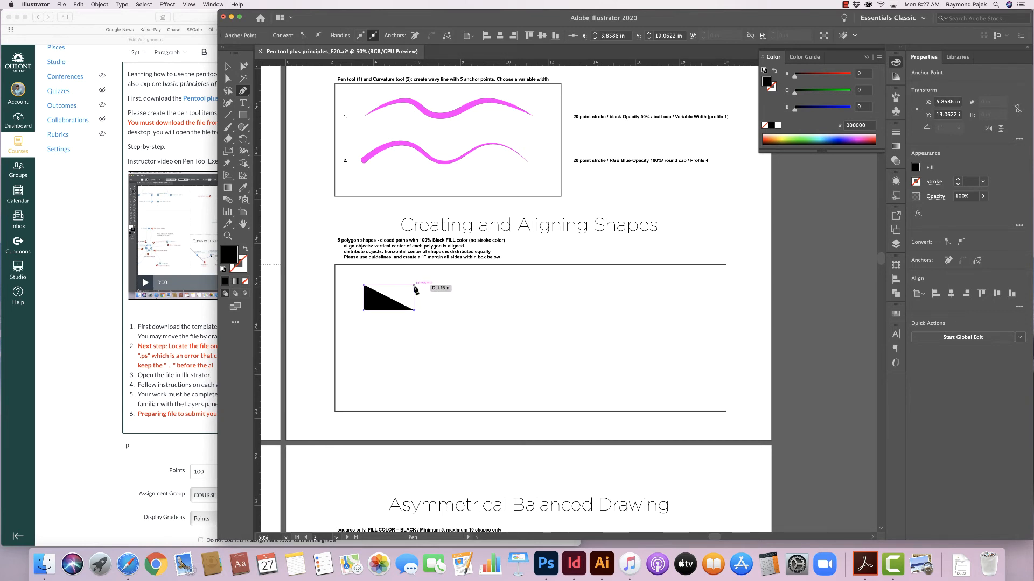
left_click(414, 286)
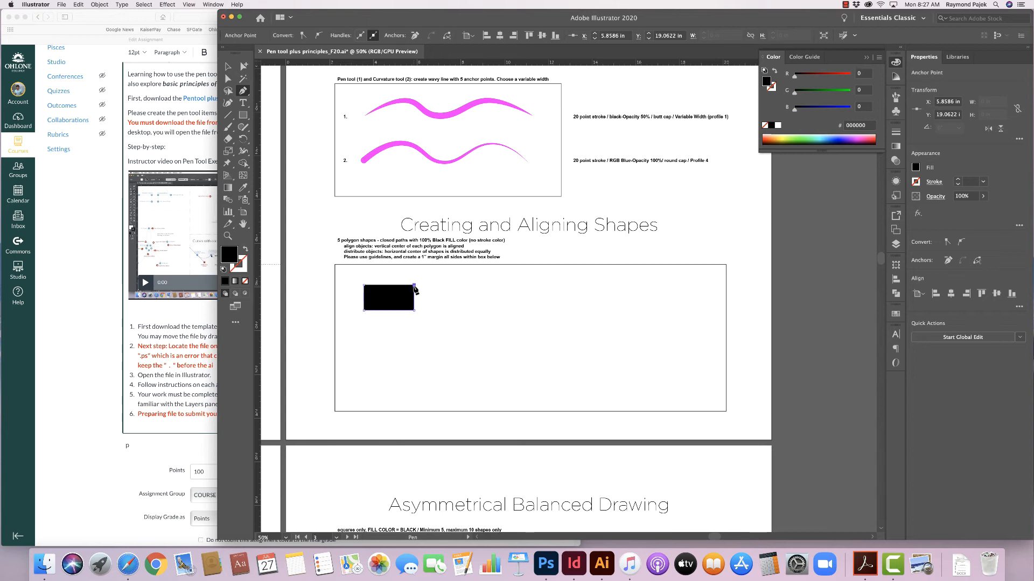
left_click(389, 272)
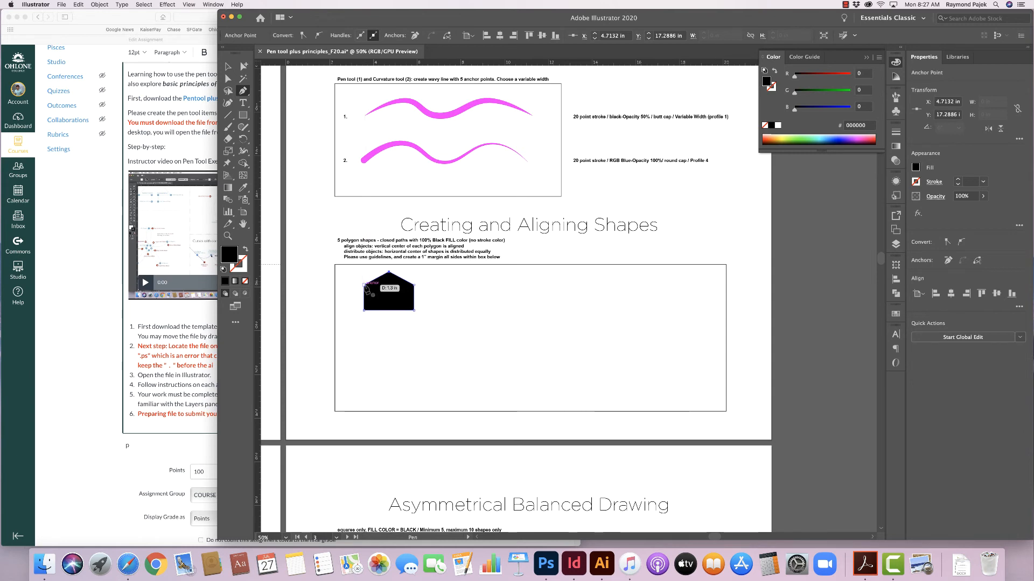
left_click(365, 285)
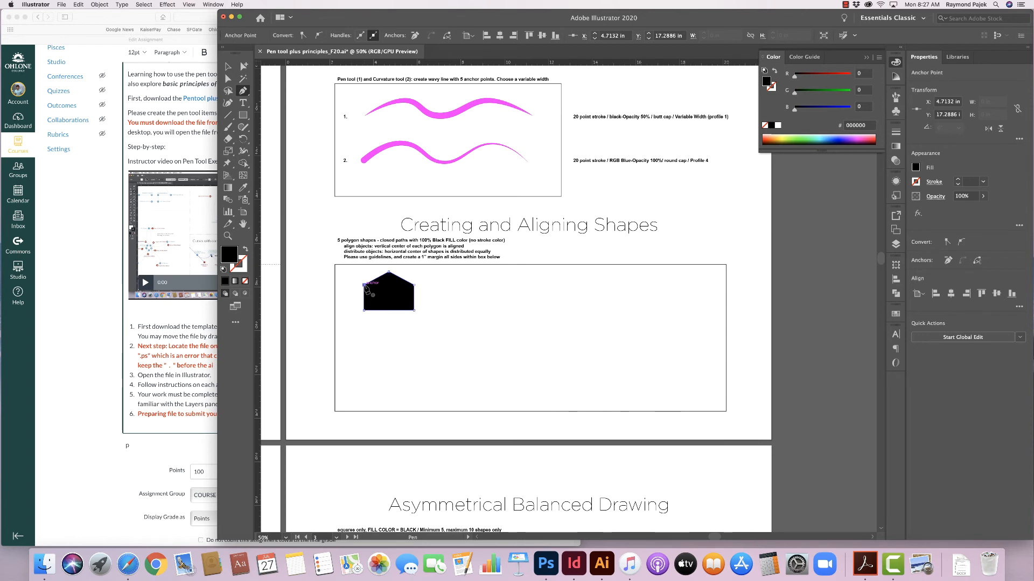
- Draw a closed four-point diamond shape to the right of the house shape
left_click(461, 292)
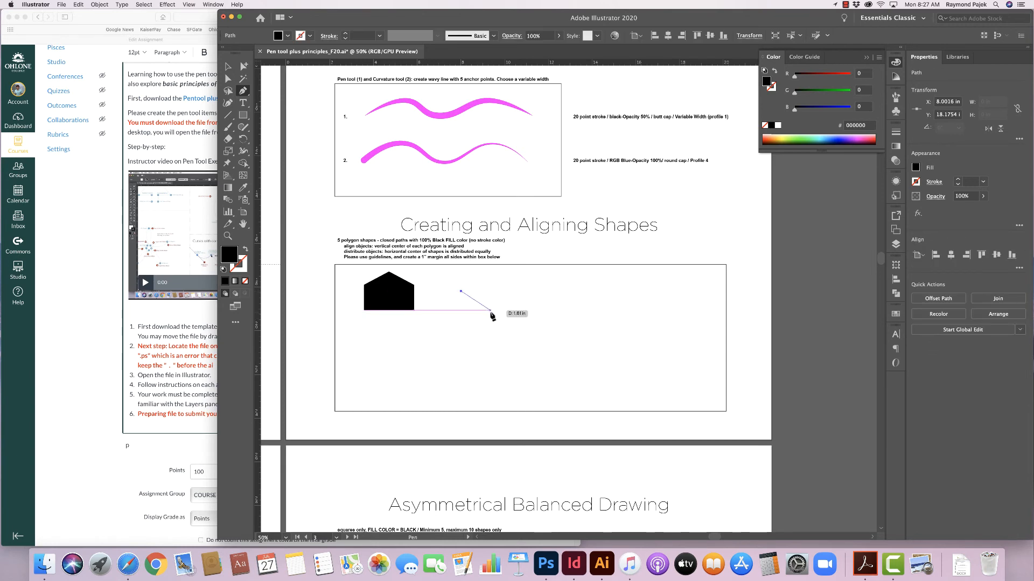
left_click(488, 311)
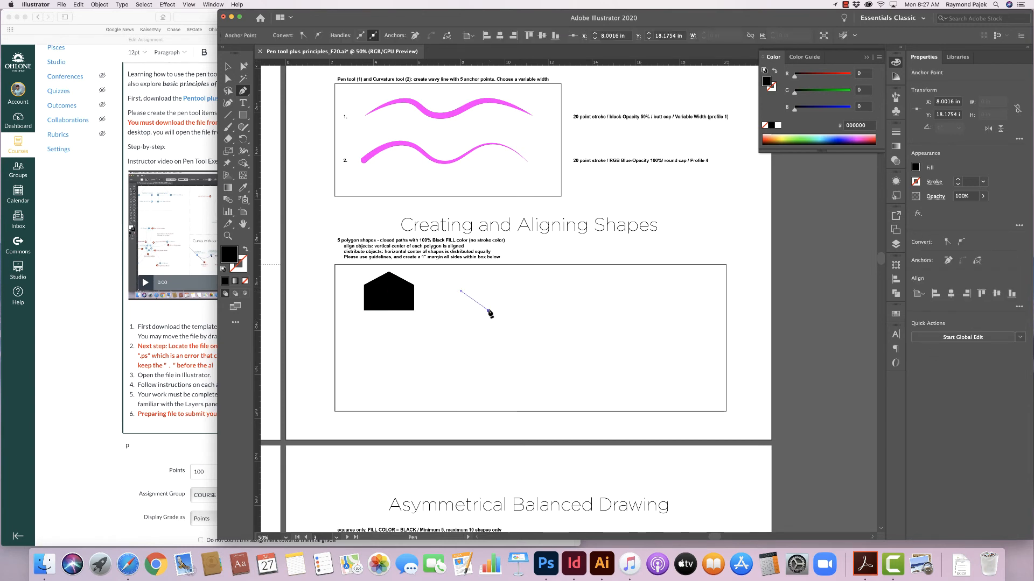
left_click(512, 291)
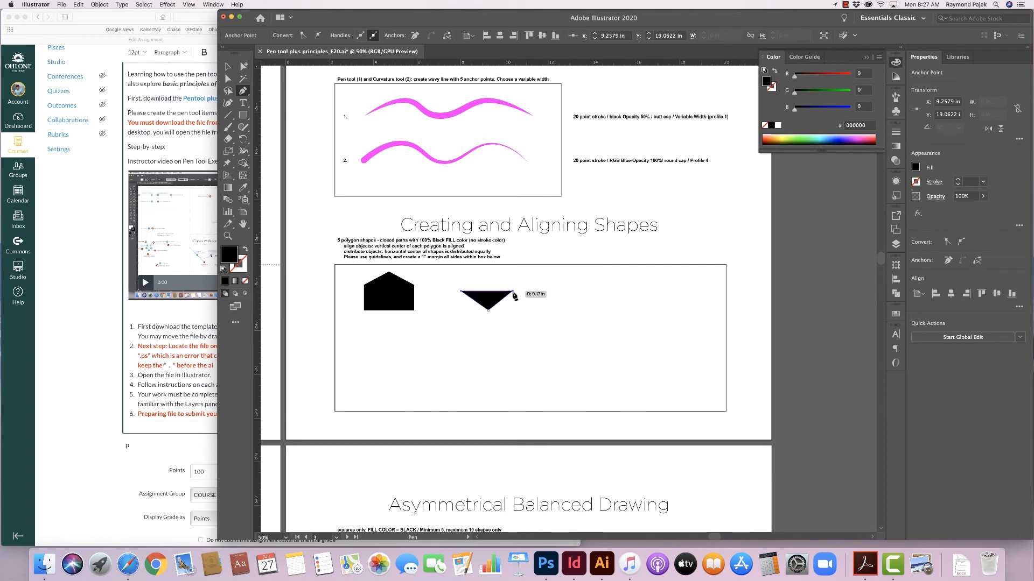
left_click(487, 275)
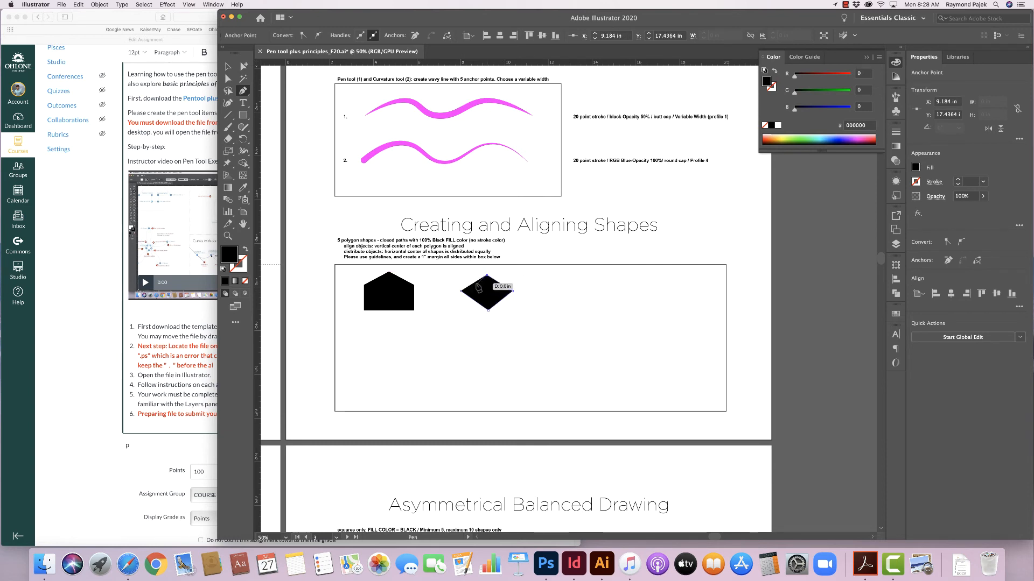
left_click(462, 292)
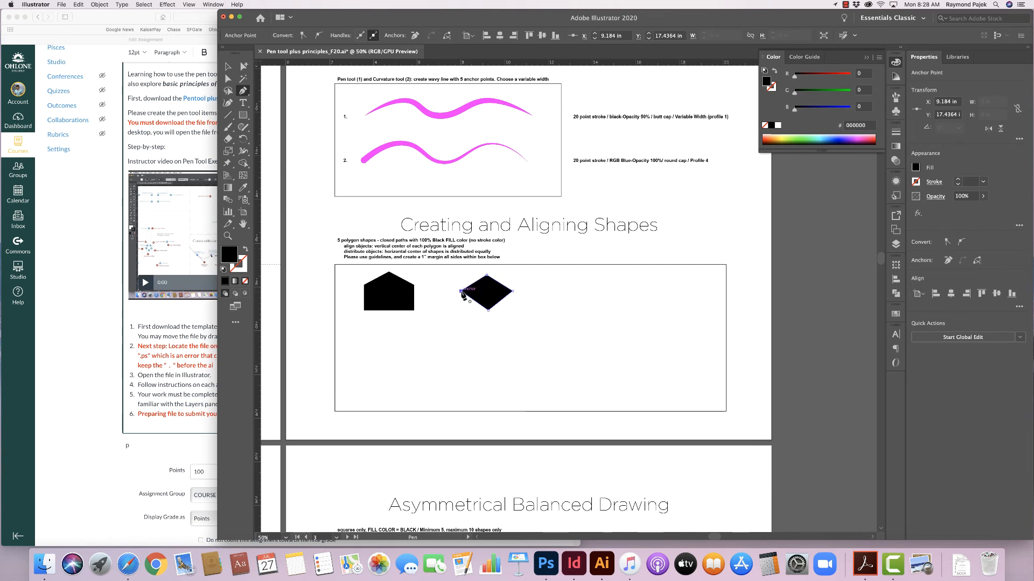
- Draw a closed four-point rectangle to the right of the diamond
left_click(540, 304)
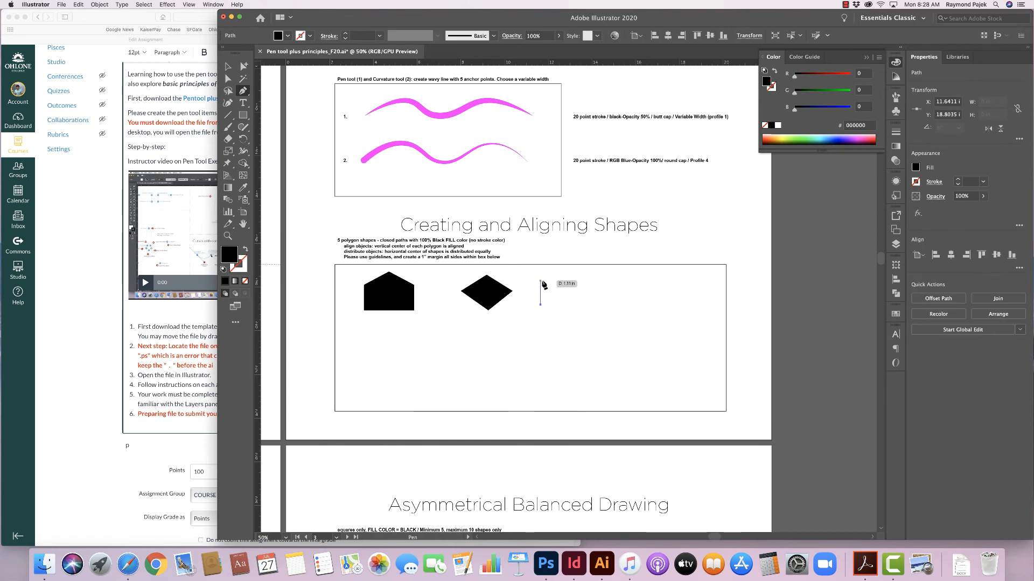
left_click(540, 287)
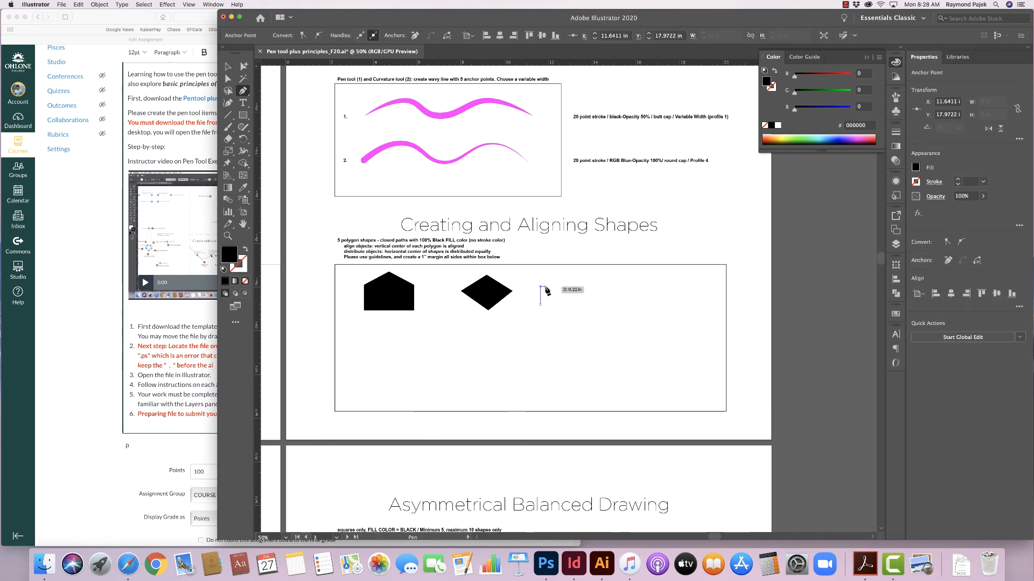
left_click(580, 287)
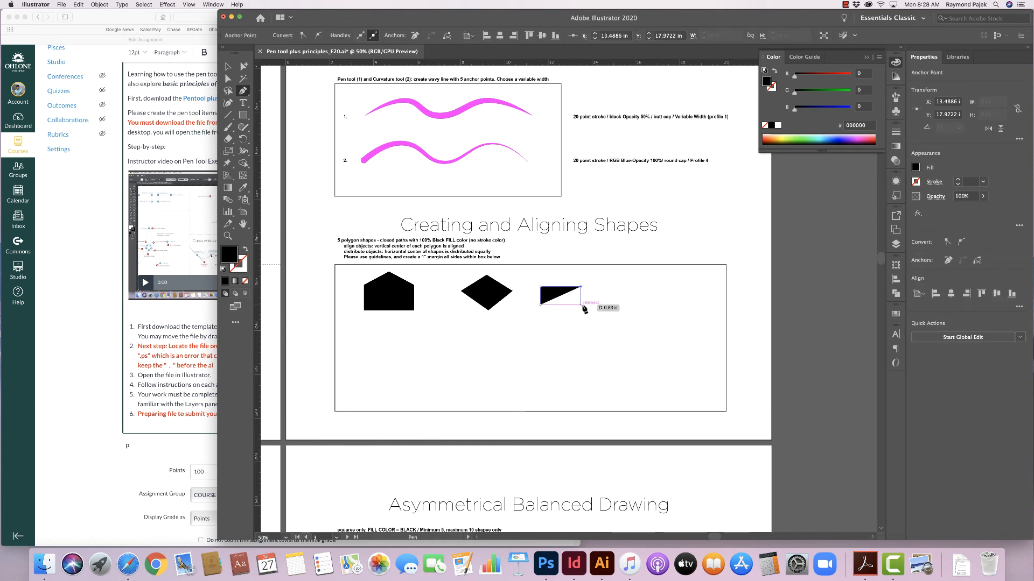
left_click(580, 305)
left_click(540, 305)
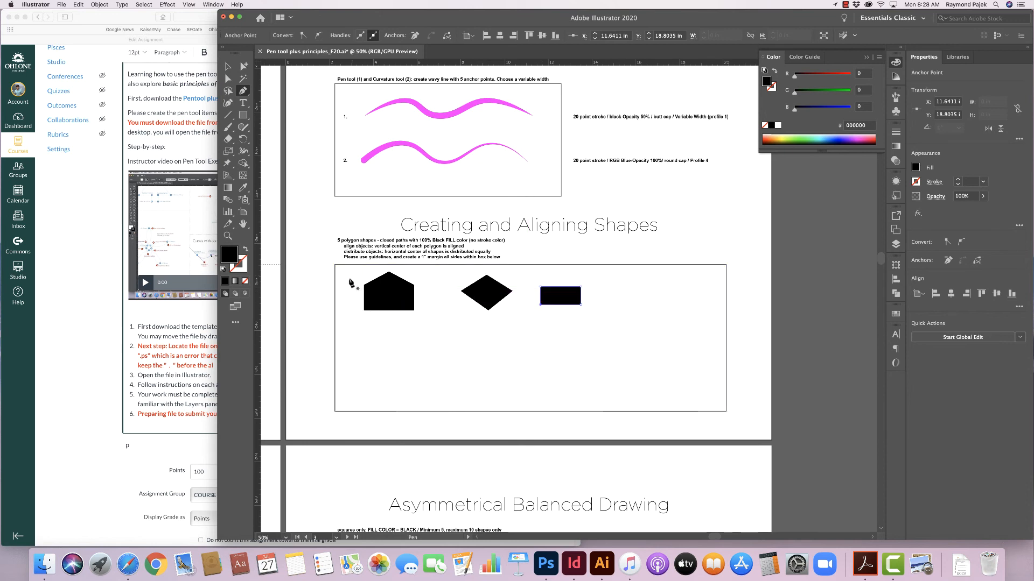
- Draw a hexagon with the Polygon tool to the right of the rectangle
key("super")
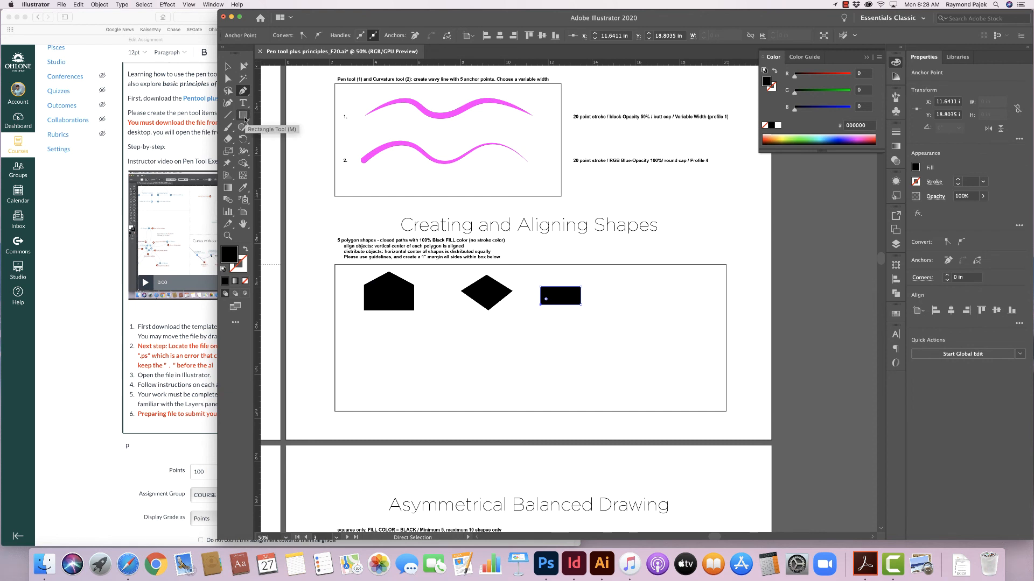
left_click(248, 121)
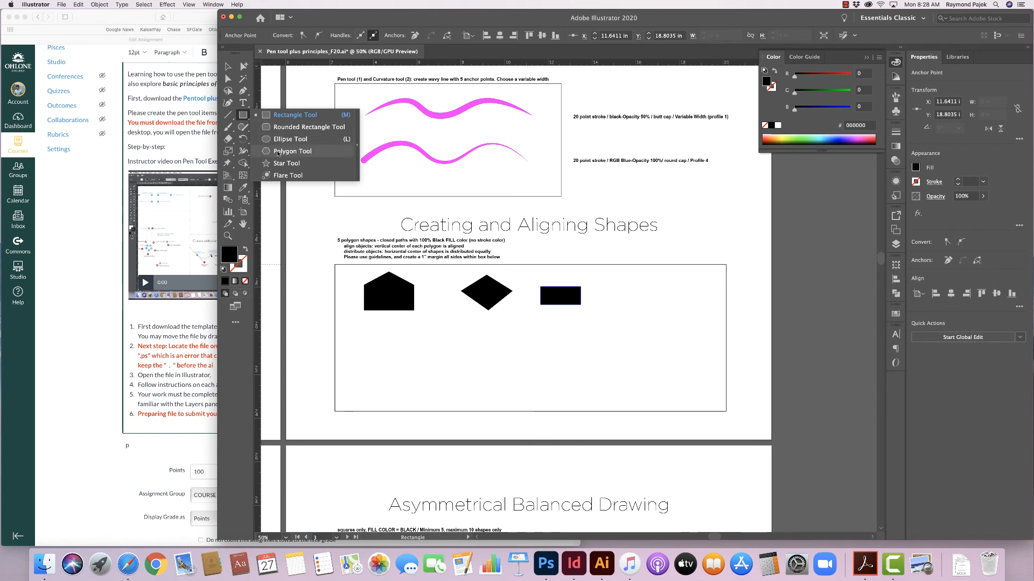
left_click(278, 152)
left_click_drag(607, 278, 626, 294)
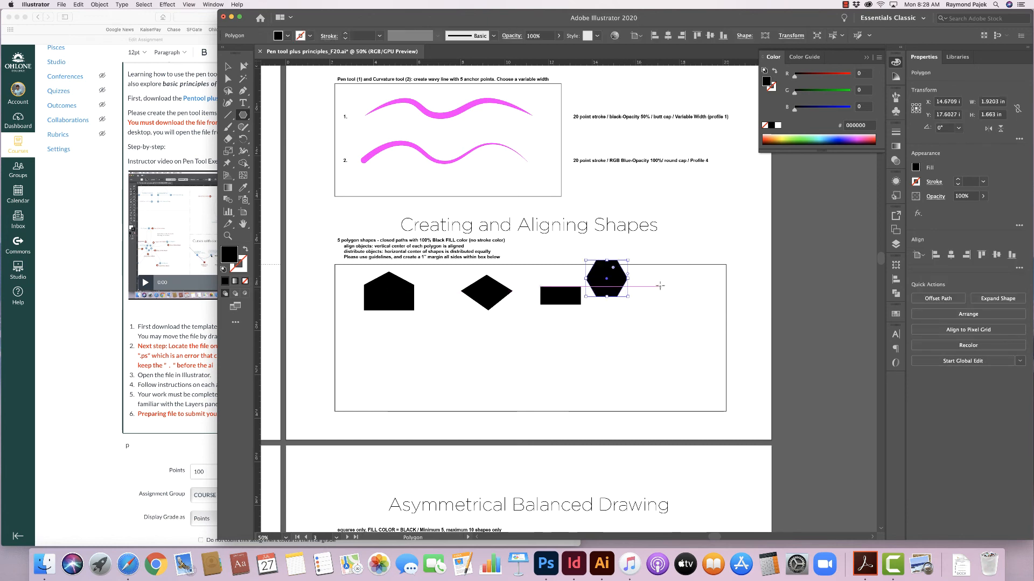
- Draw an eight-sided polygon with the Polygon tool at the right end of the row
left_click_drag(662, 283, 682, 299)
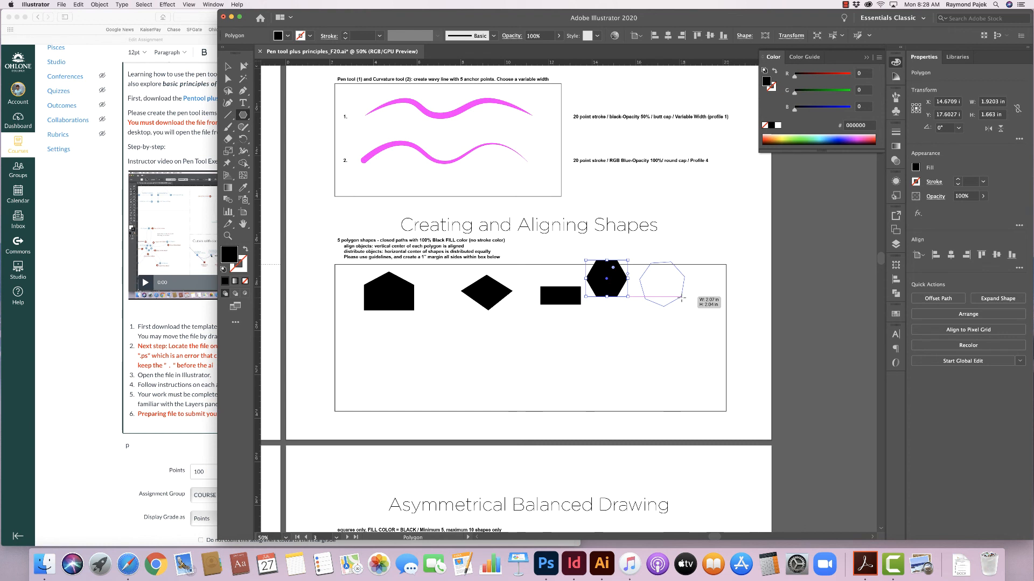
left_click_drag(682, 298, 681, 295)
key("Up")
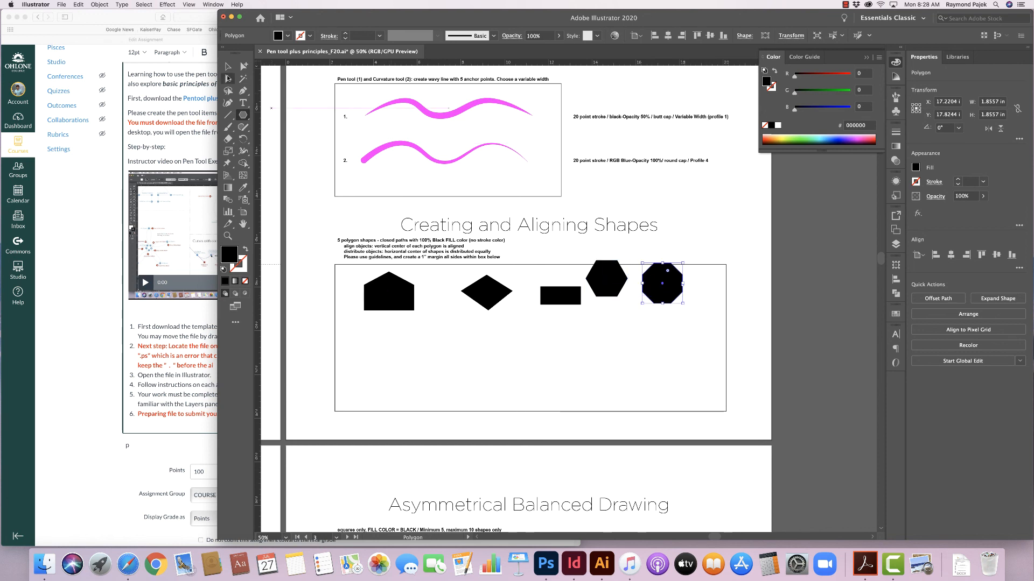
- Select all five shapes and align their vertical centers
left_click(229, 65)
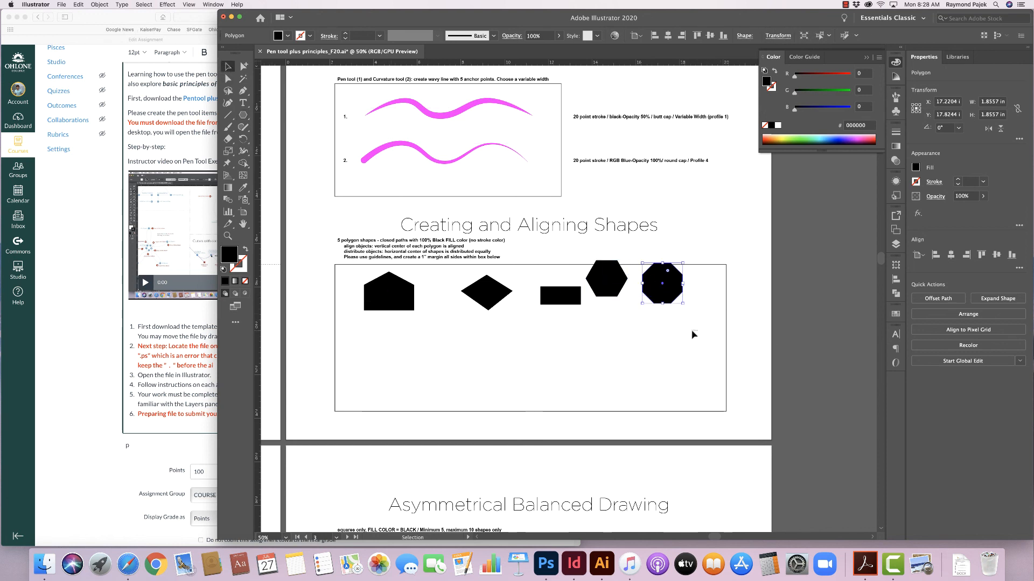
left_click_drag(412, 284, 386, 286)
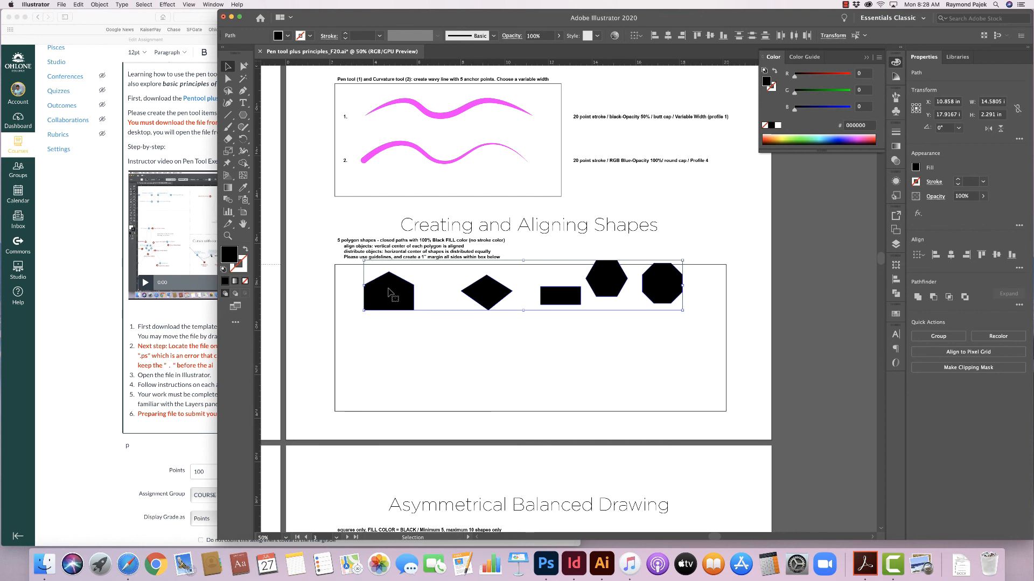
left_click(896, 279)
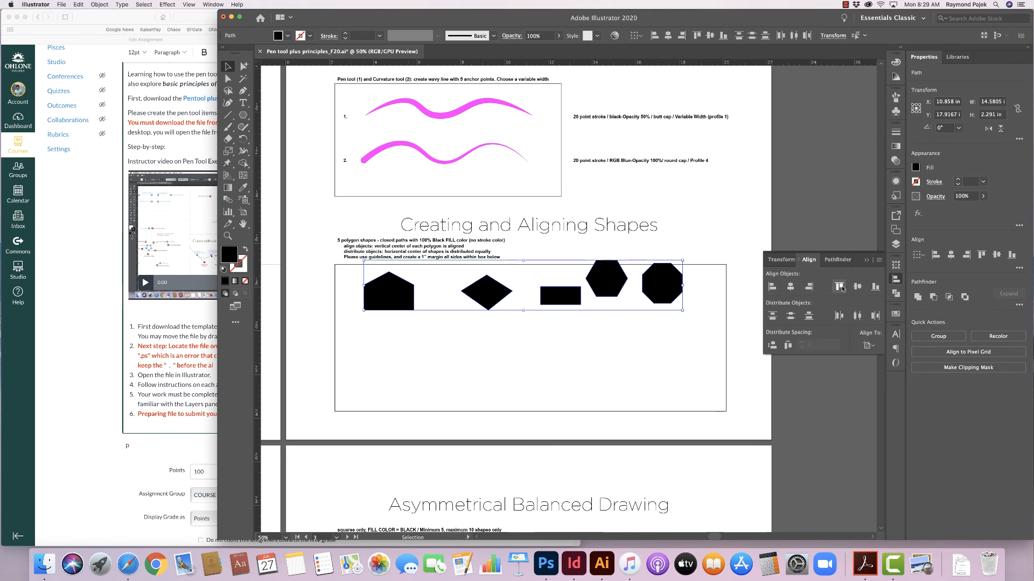
left_click(858, 287)
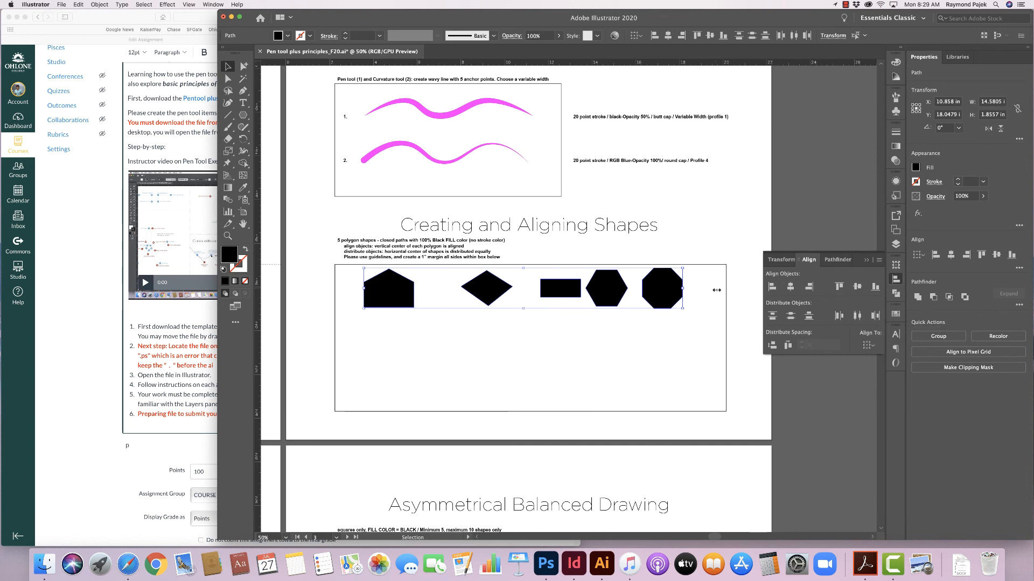
- Move the shapes down into the box and distribute their horizontal centers equally
left_click_drag(657, 293, 661, 343)
left_click(856, 317)
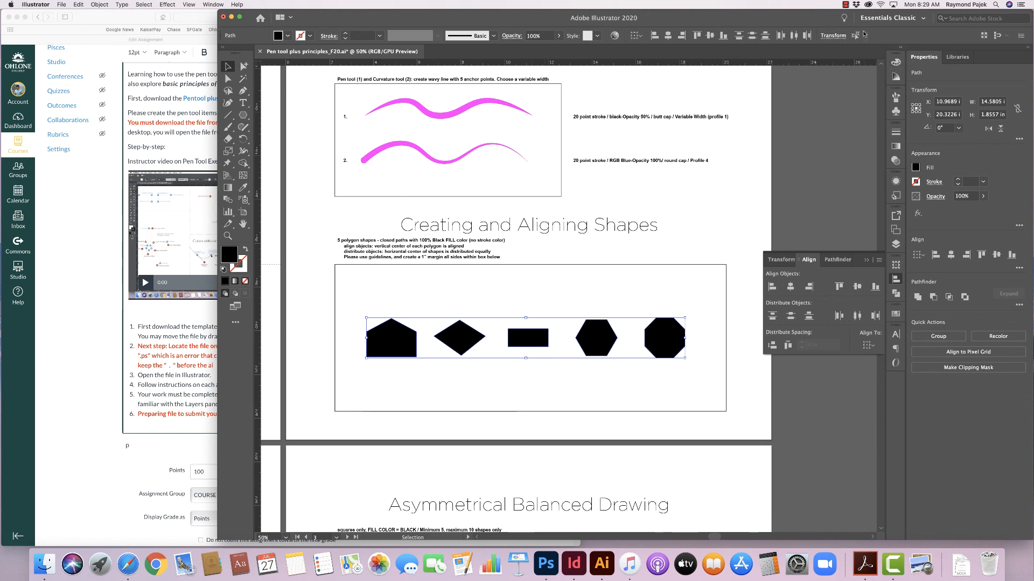
left_click(846, 4)
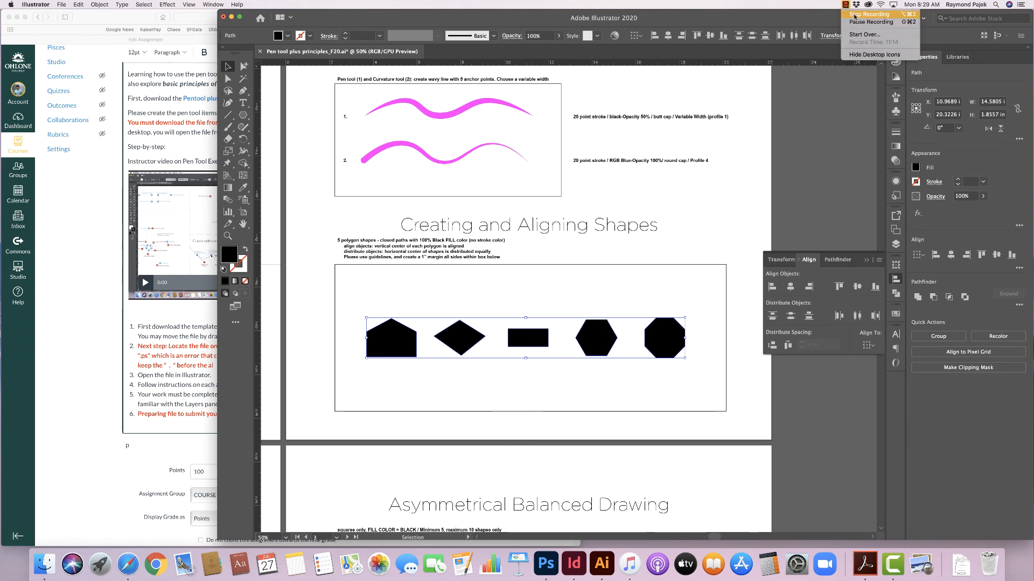